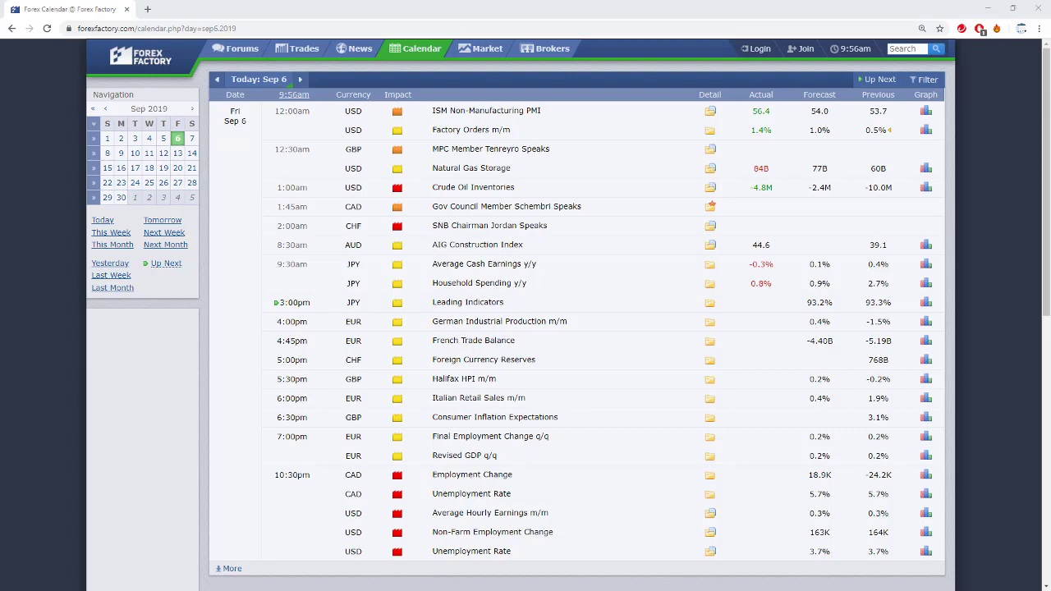
# - Review the economic calendar events for September 6 and open the events for September 7
pyautogui.rightClick(909, 330)
pyautogui.click(937, 366)
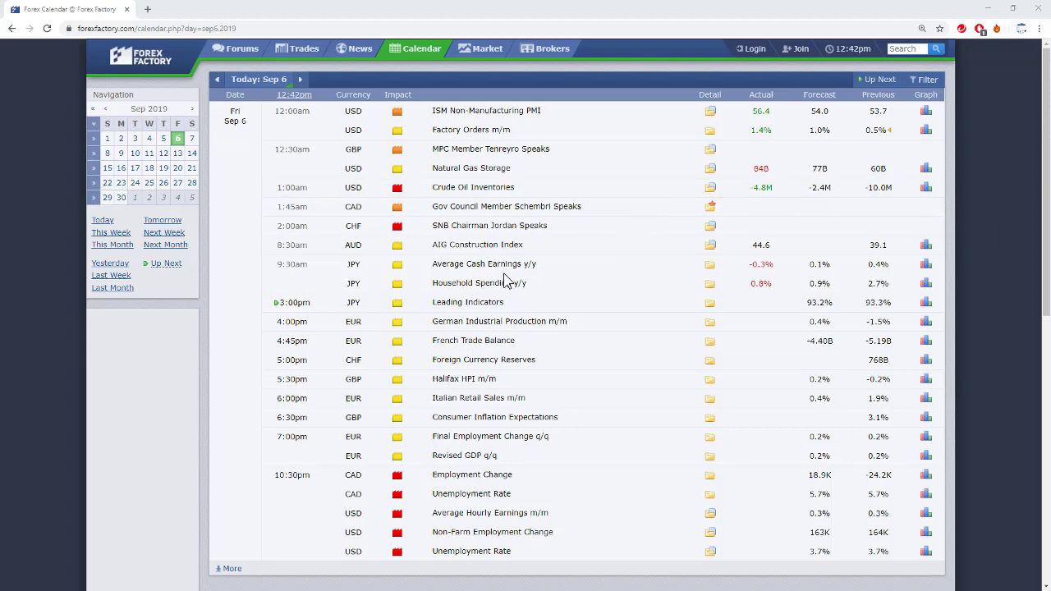
pyautogui.scroll(-3, 507, 281)
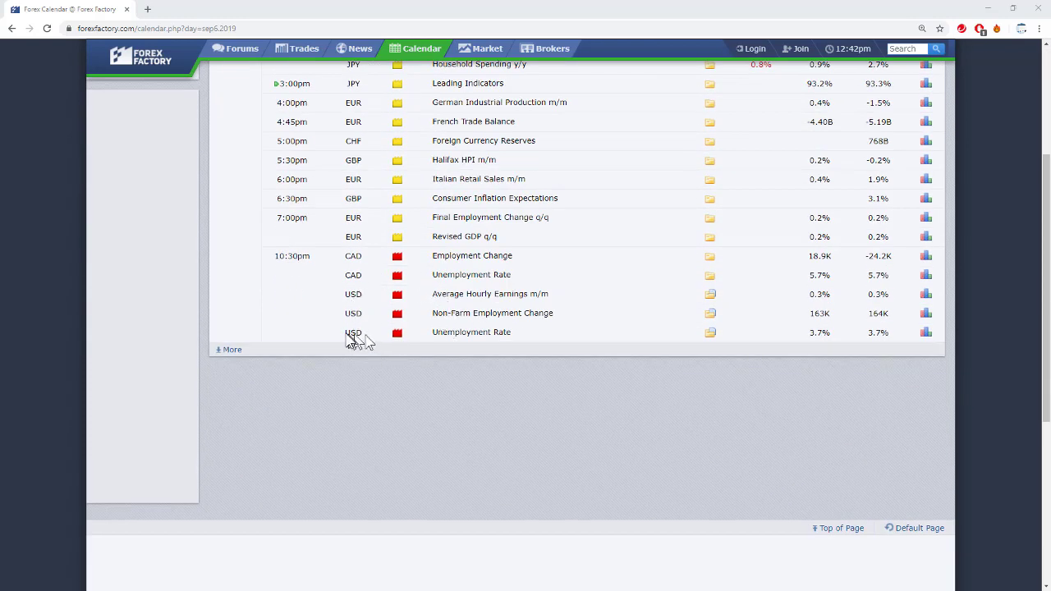
pyautogui.scroll(3, 507, 277)
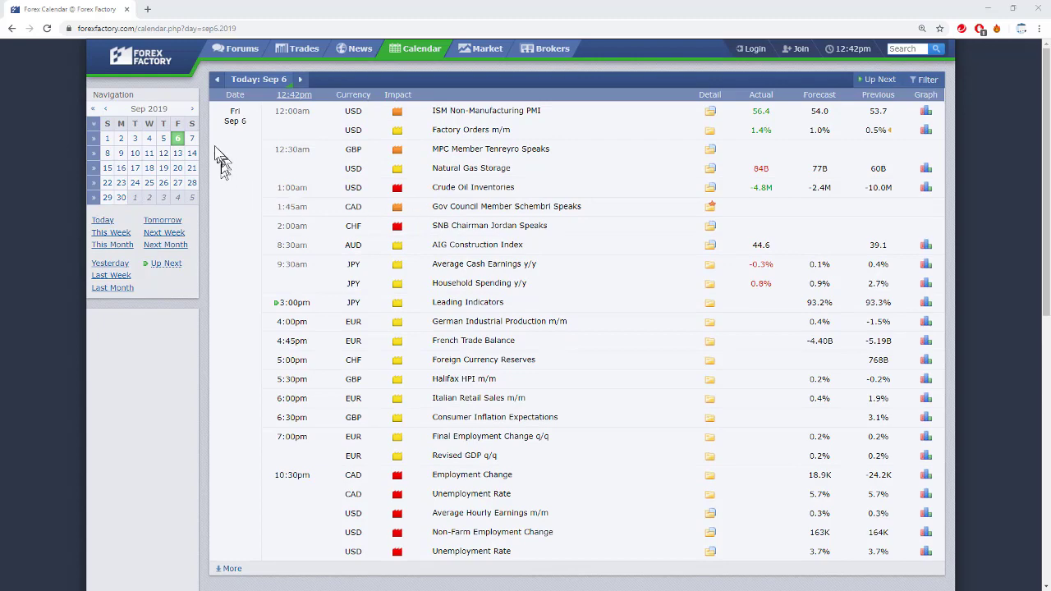
pyautogui.click(192, 138)
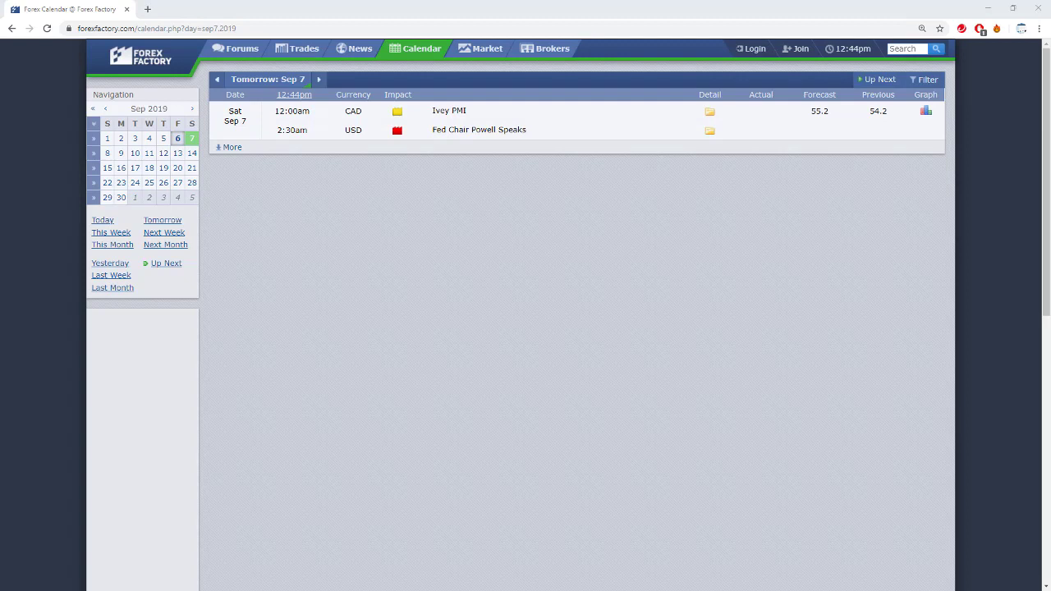
# - Switch to the Photos window and view the US DOLLAR chart images from A1 through A4
pyautogui.hotkey('alt', 'Tab')
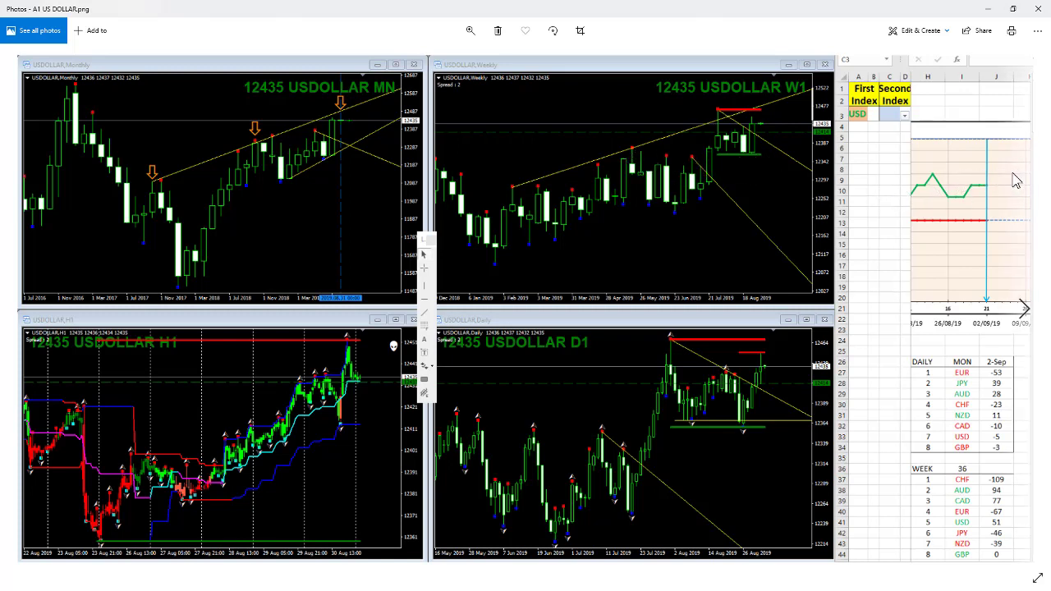
pyautogui.click(1026, 311)
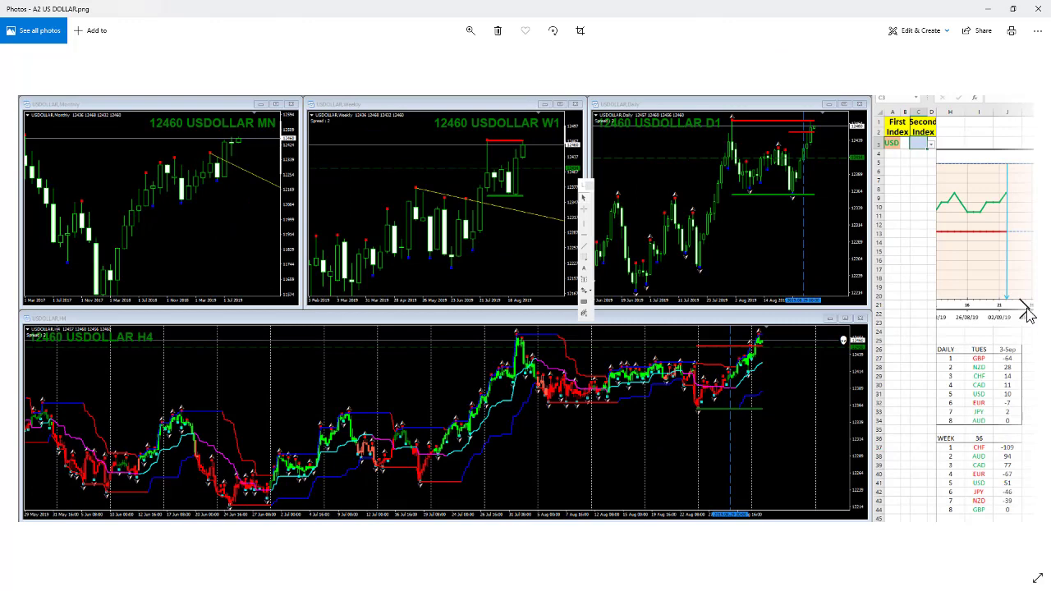
pyautogui.click(1027, 311)
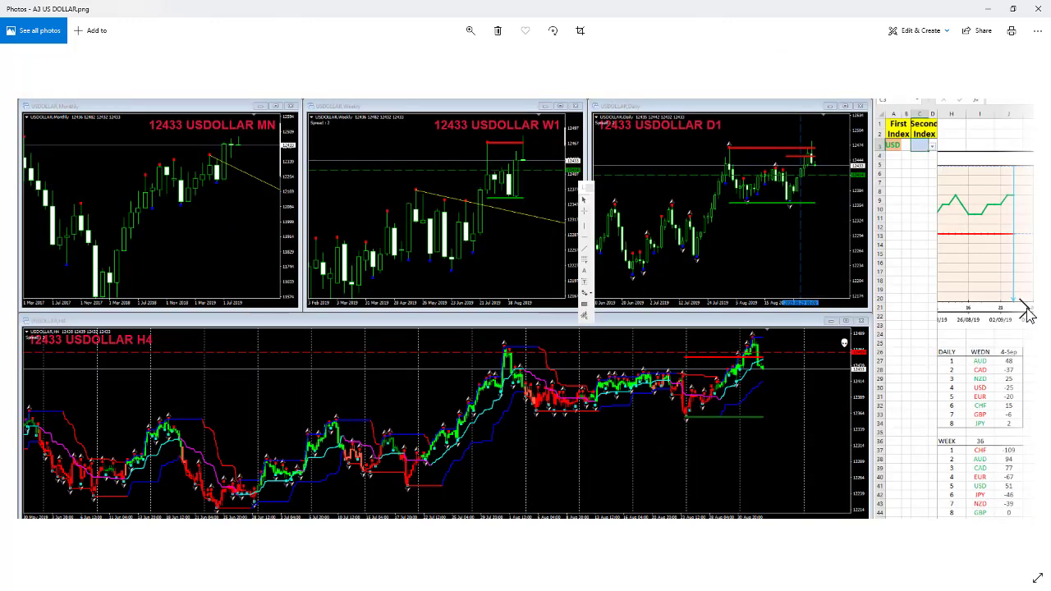
pyautogui.click(1027, 311)
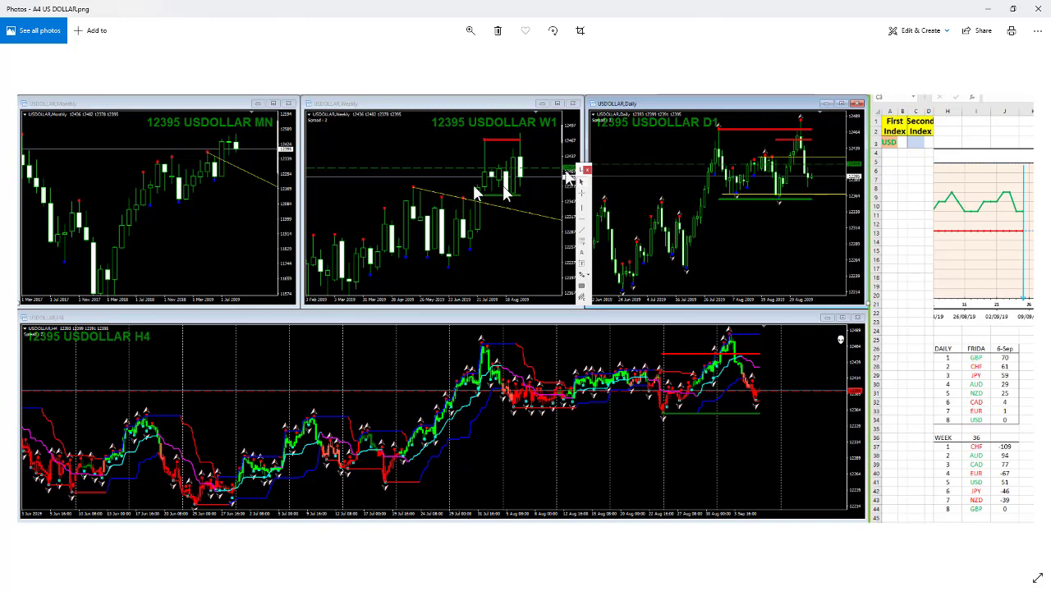
# - View the EURUSD chart images from B1 through B4
pyautogui.click(1031, 315)
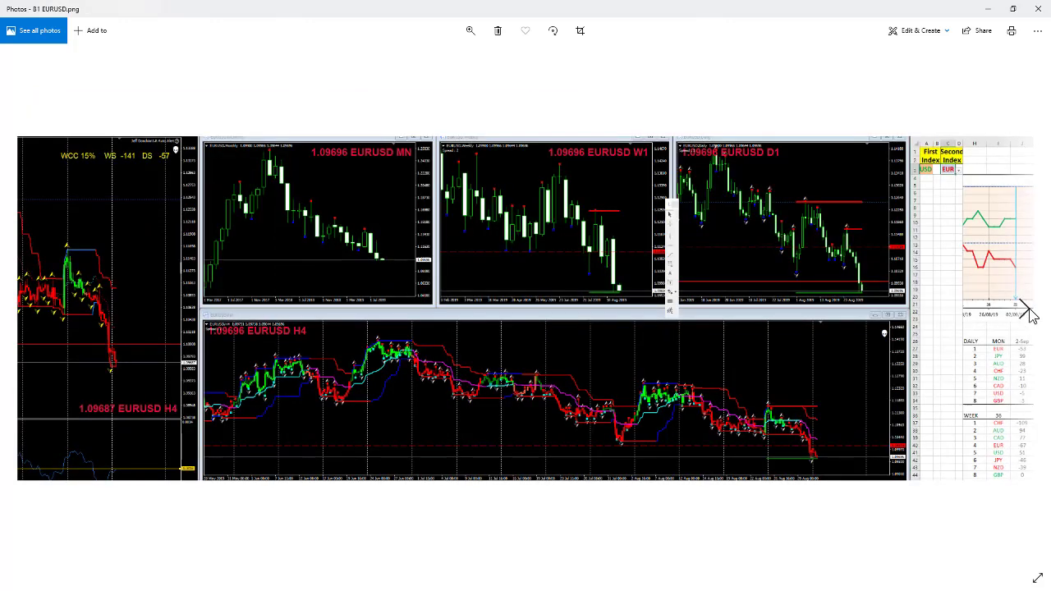
pyautogui.click(1031, 315)
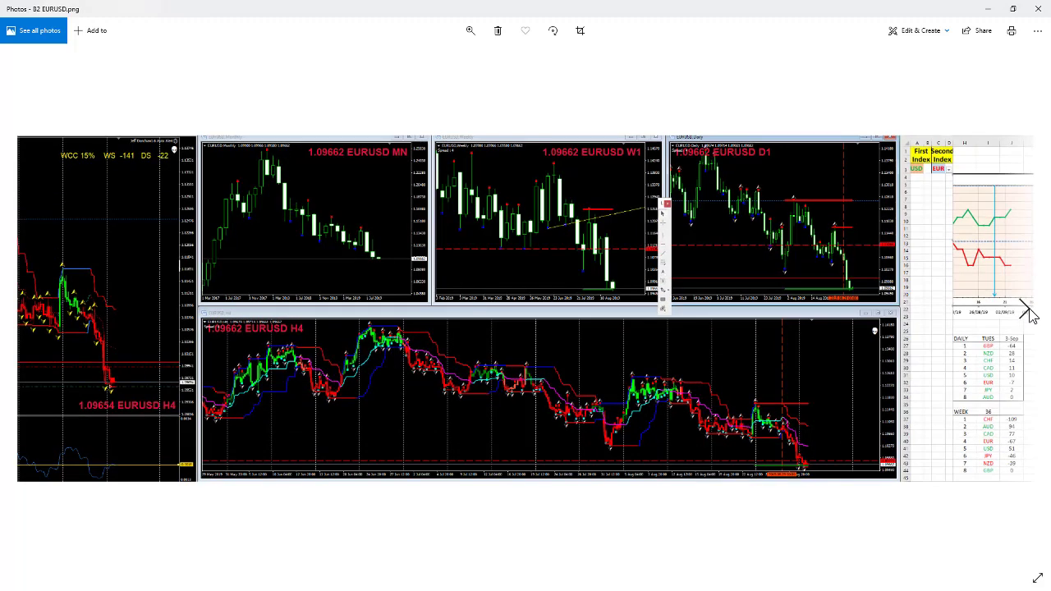
pyautogui.click(1031, 315)
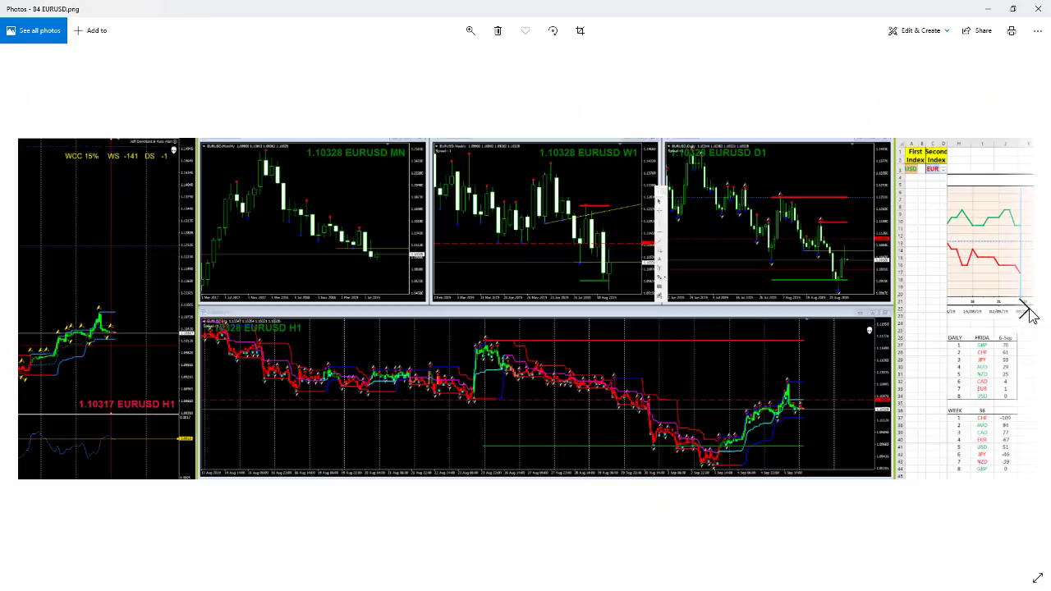
pyautogui.click(1031, 314)
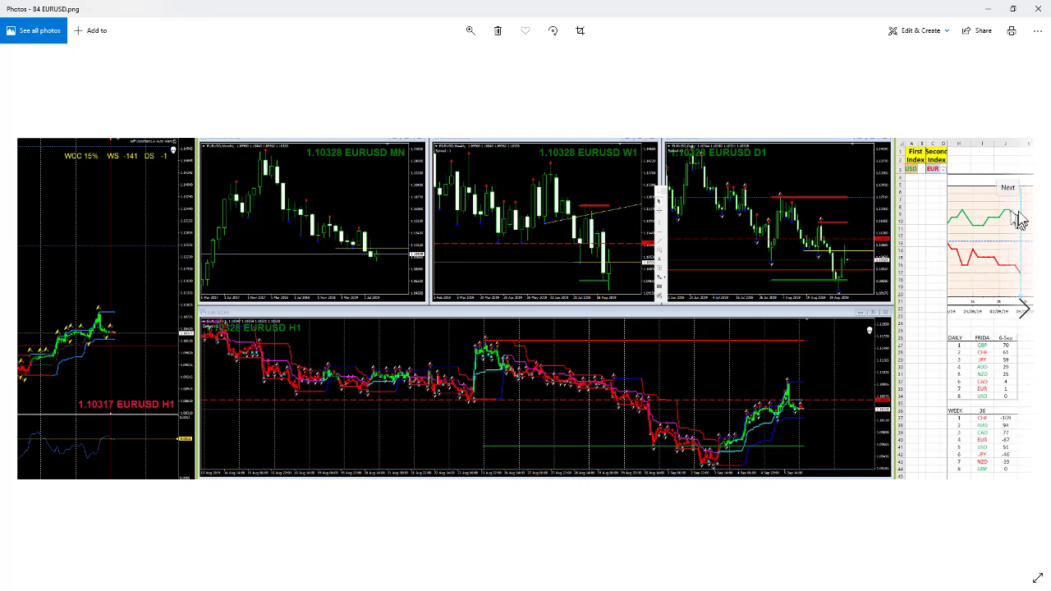
# - Go back to the A4 US DOLLAR image for comparison and return to the B4 EURUSD image
pyautogui.click(25, 315)
pyautogui.click(25, 316)
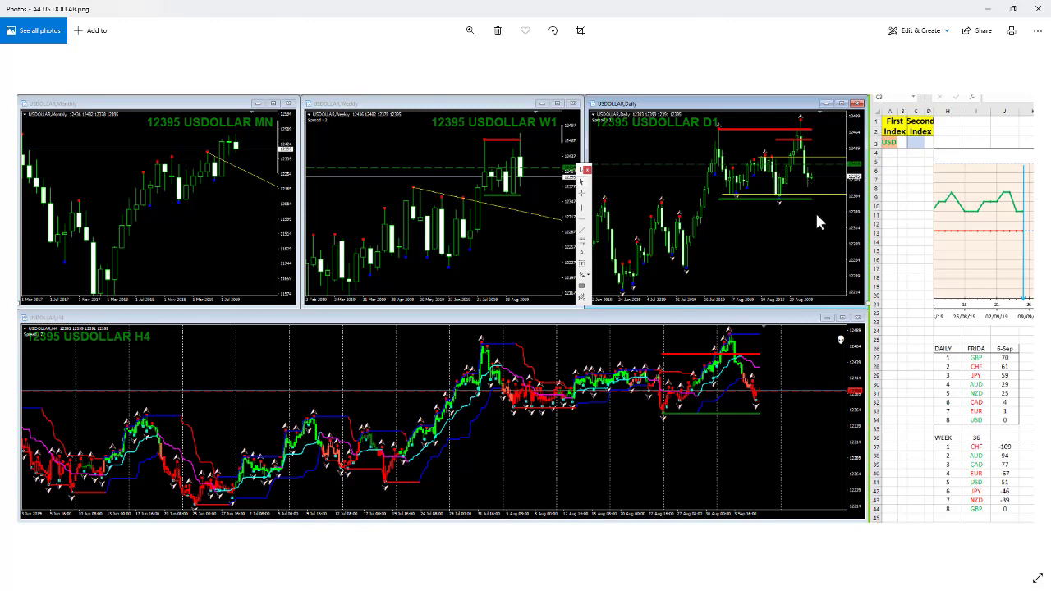
pyautogui.press('Right')
pyautogui.press('Right')
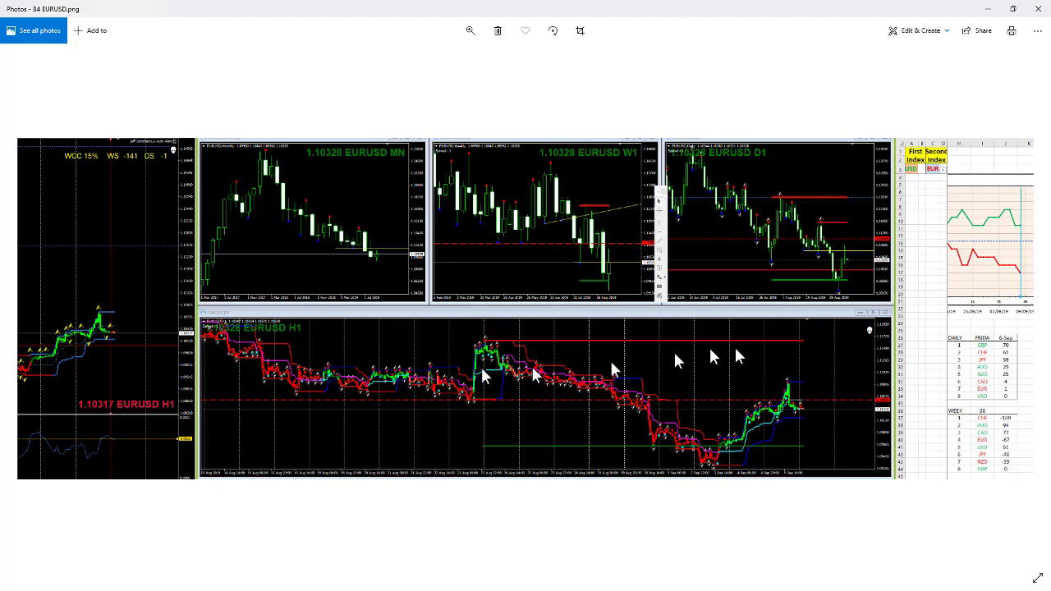
# - View the GBPUSD chart images C1, C2 and C4, ending on C23GBPUSD
pyautogui.click(1027, 310)
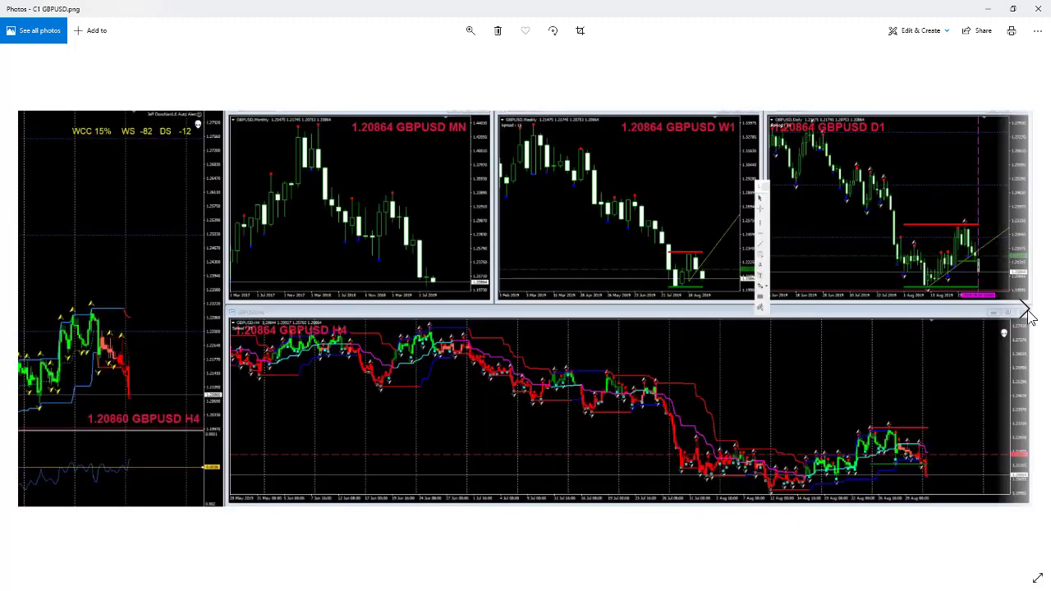
pyautogui.click(1026, 312)
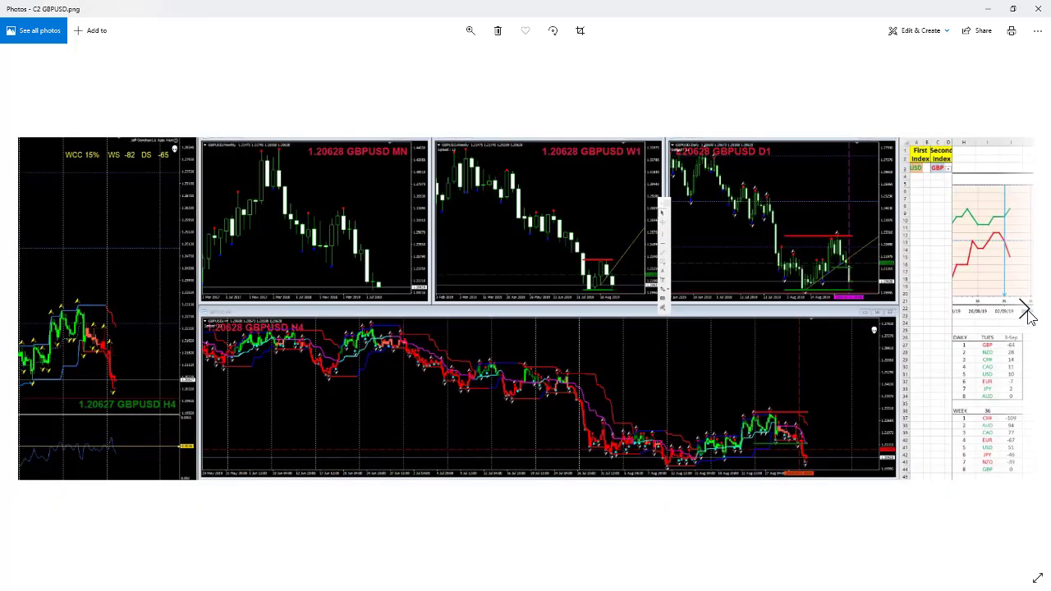
pyautogui.click(1026, 313)
pyautogui.click(1027, 312)
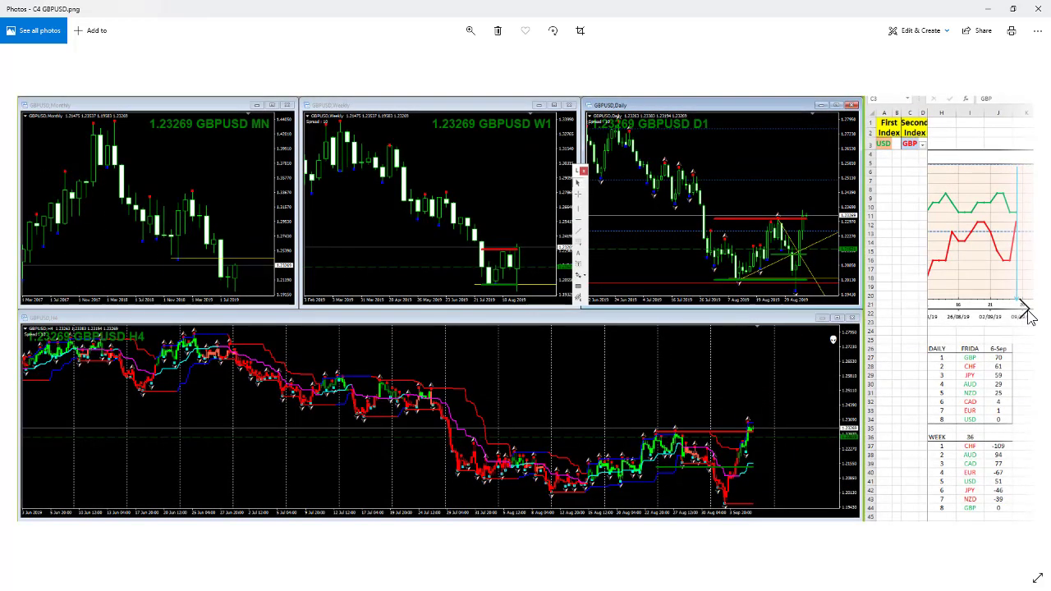
pyautogui.click(1026, 312)
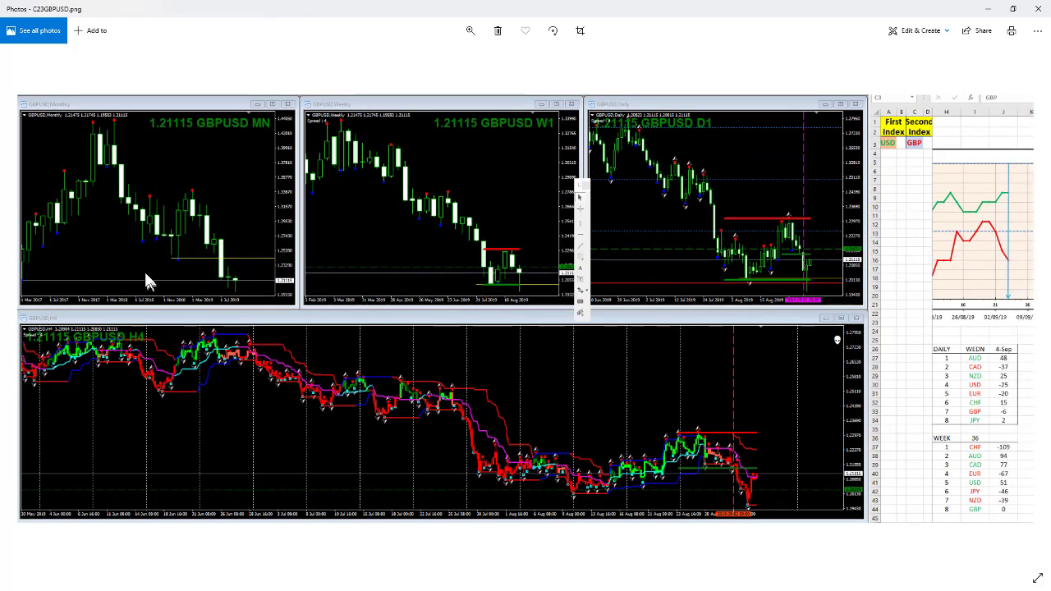
# - Compare the C4 GBPUSD image with C23GBPUSD and close the image viewer
pyautogui.click(28, 312)
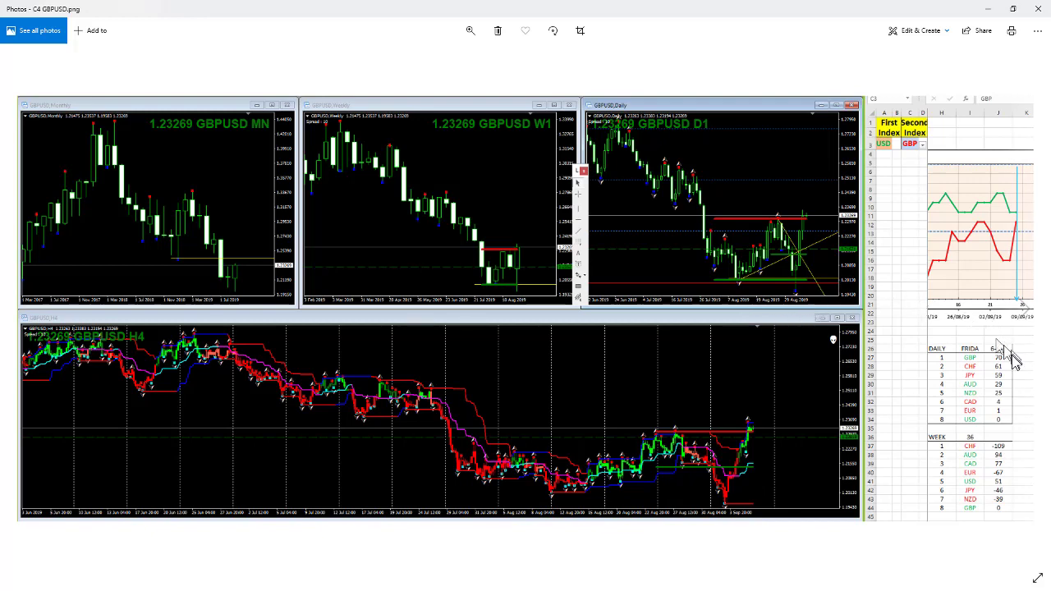
pyautogui.click(1025, 311)
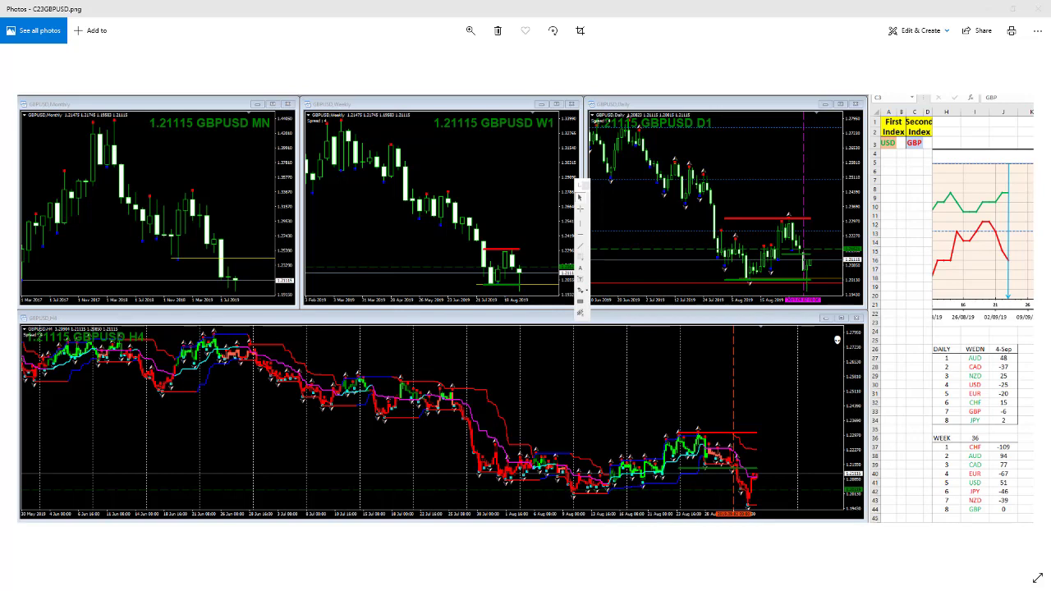
pyautogui.click(1040, 10)
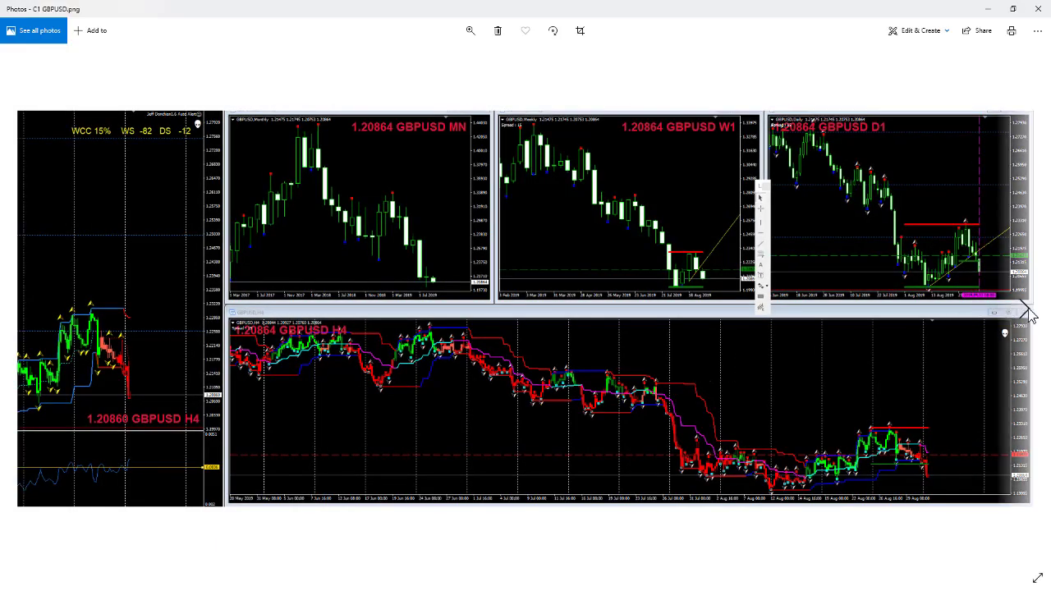
# - View the GBPUSD chart images in order from C1 through C4
pyautogui.click(1030, 316)
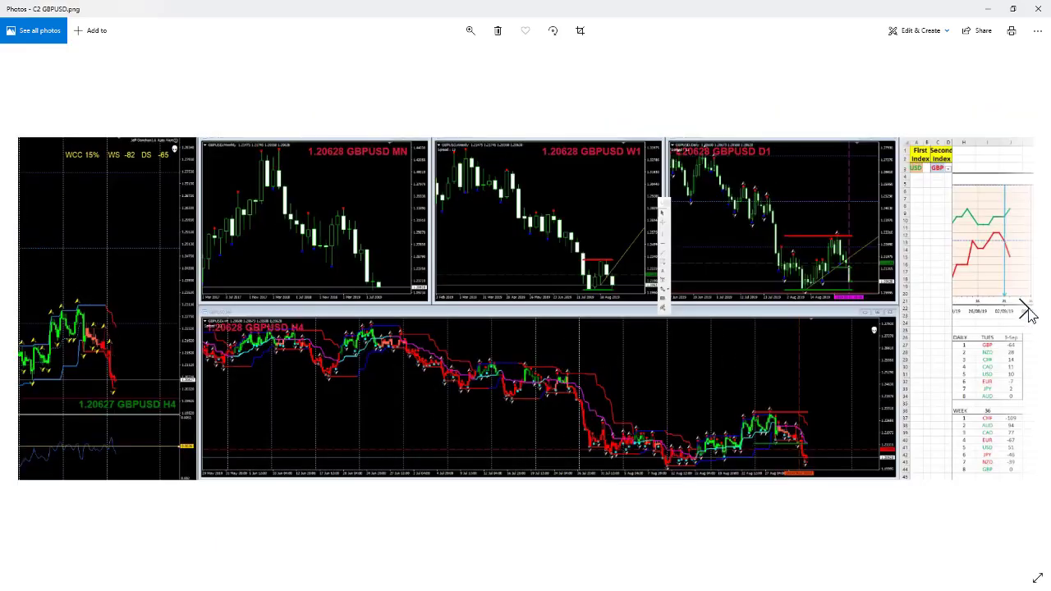
pyautogui.click(1030, 317)
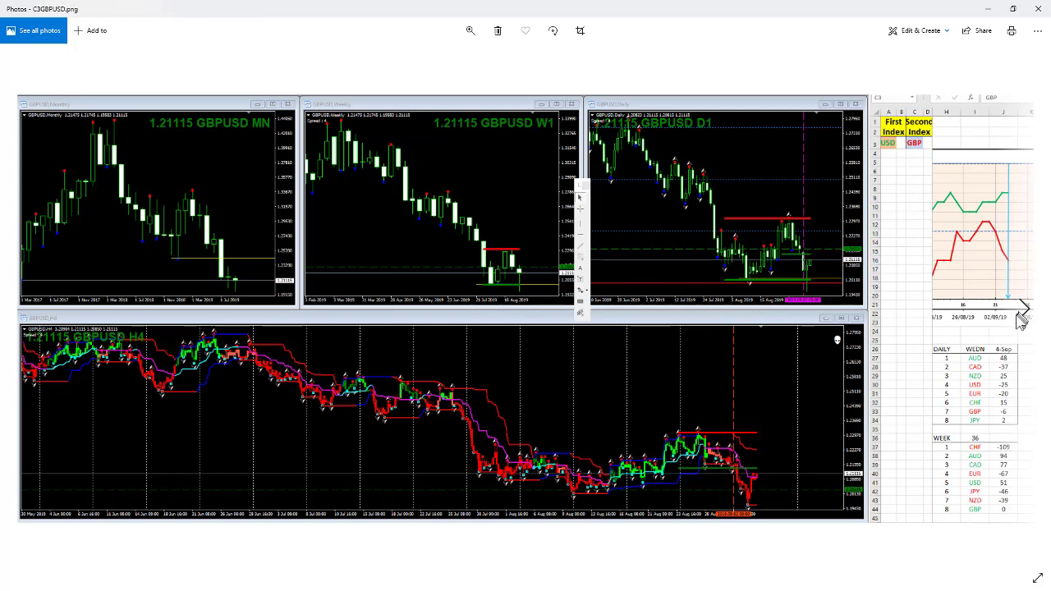
pyautogui.click(1030, 317)
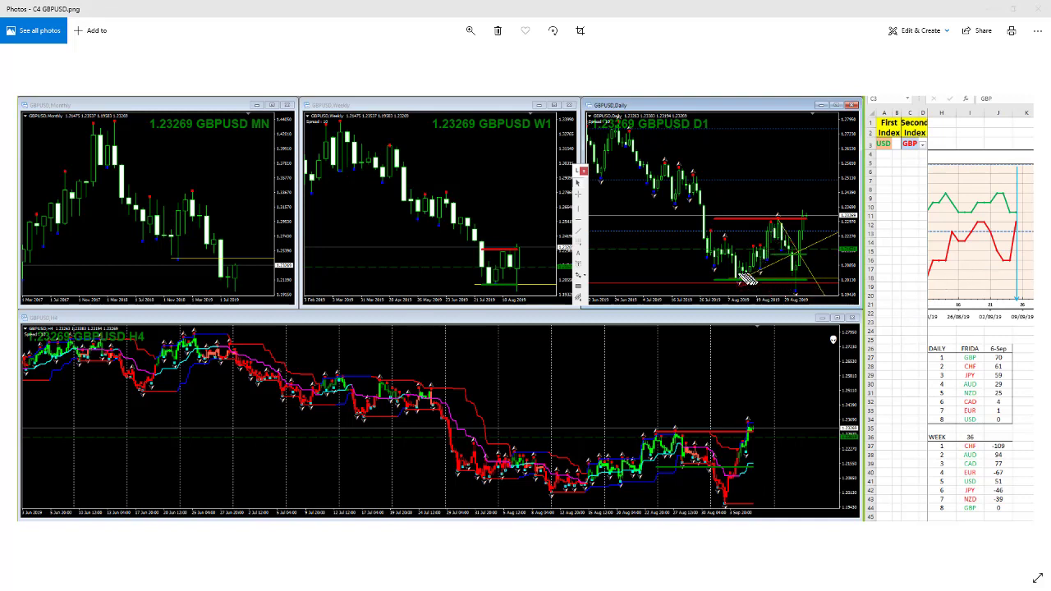
# - Sketch the August price swings and a breakout retest in red on the GBPUSD daily chart
pyautogui.moveTo(740, 274)
pyautogui.mouseDown()
pyautogui.moveTo(776, 229)
pyautogui.moveTo(805, 306)
pyautogui.mouseUp()
pyautogui.moveTo(790, 260); pyautogui.dragTo(828, 258)
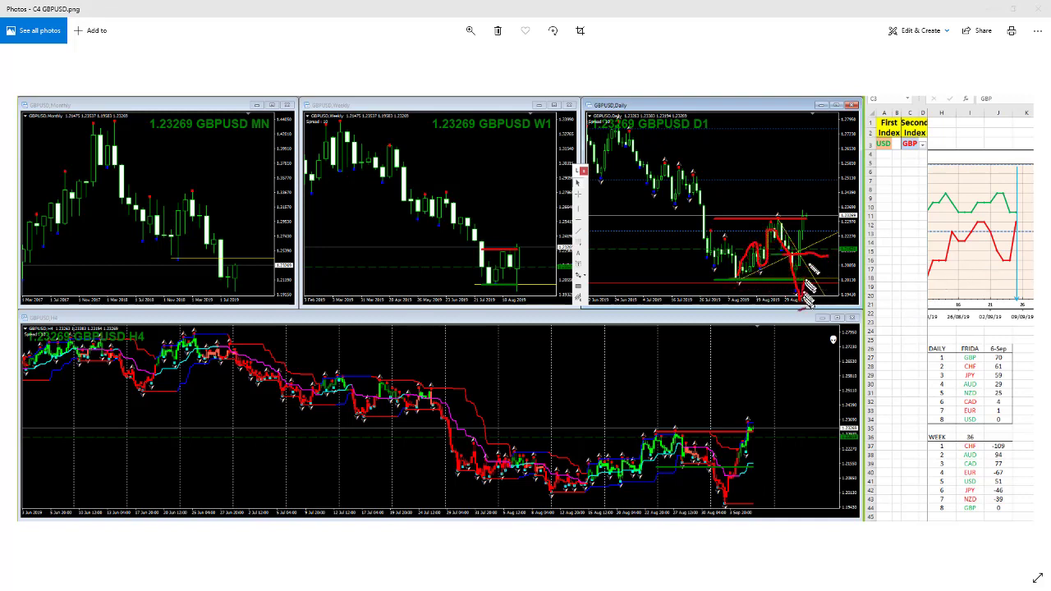
pyautogui.moveTo(800, 296); pyautogui.dragTo(825, 265)
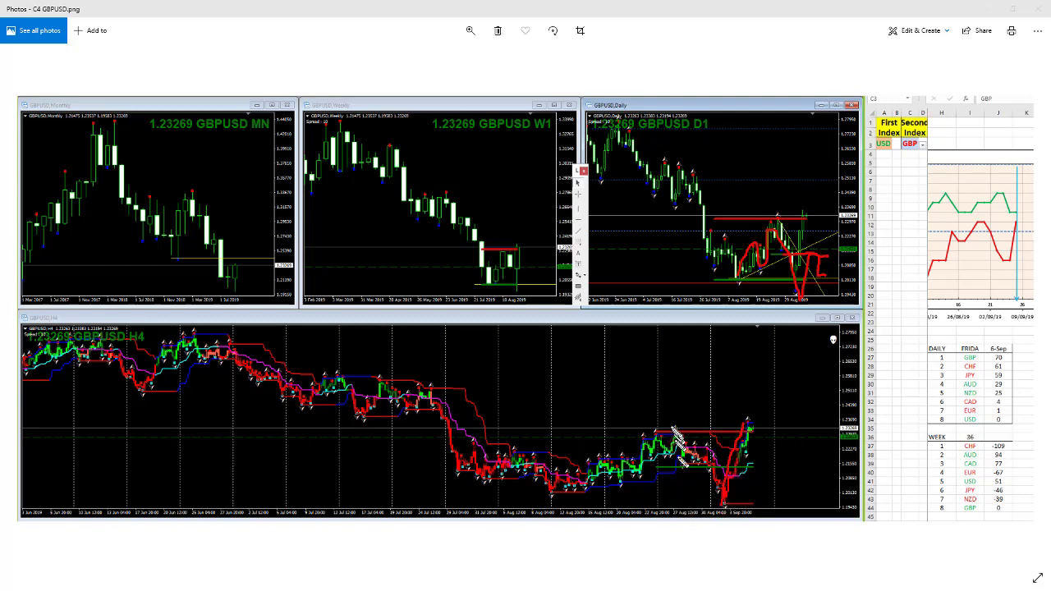
# - Draw red freehand trend lines and a pullback path over the August and September prices on the GBPUSD H4 chart
pyautogui.moveTo(579, 494)
pyautogui.mouseDown()
pyautogui.moveTo(741, 457)
pyautogui.moveTo(766, 469)
pyautogui.mouseUp()
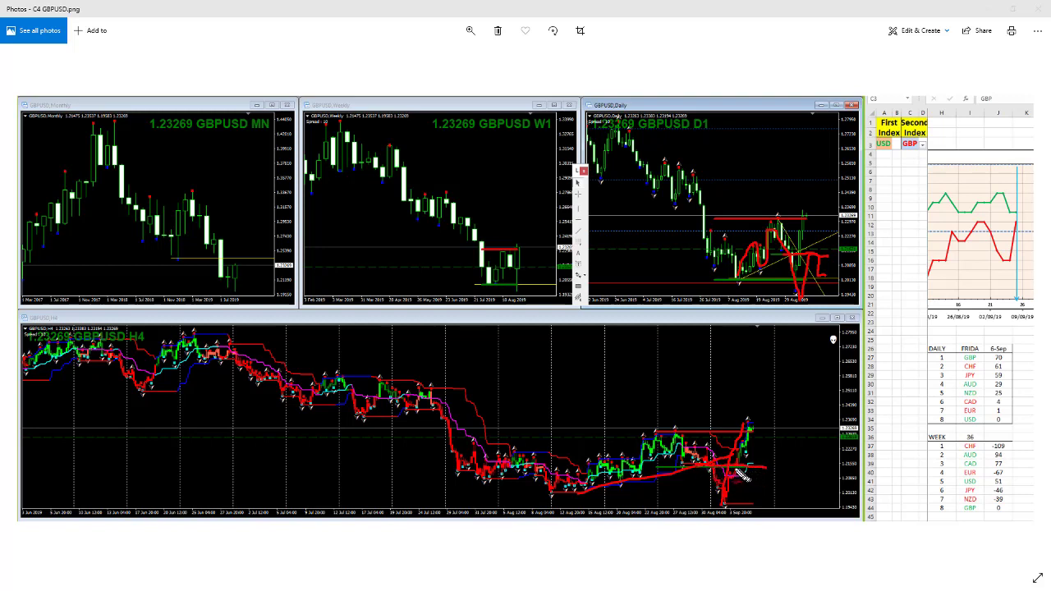
pyautogui.moveTo(669, 419)
pyautogui.mouseDown()
pyautogui.moveTo(743, 483)
pyautogui.moveTo(795, 464)
pyautogui.mouseUp()
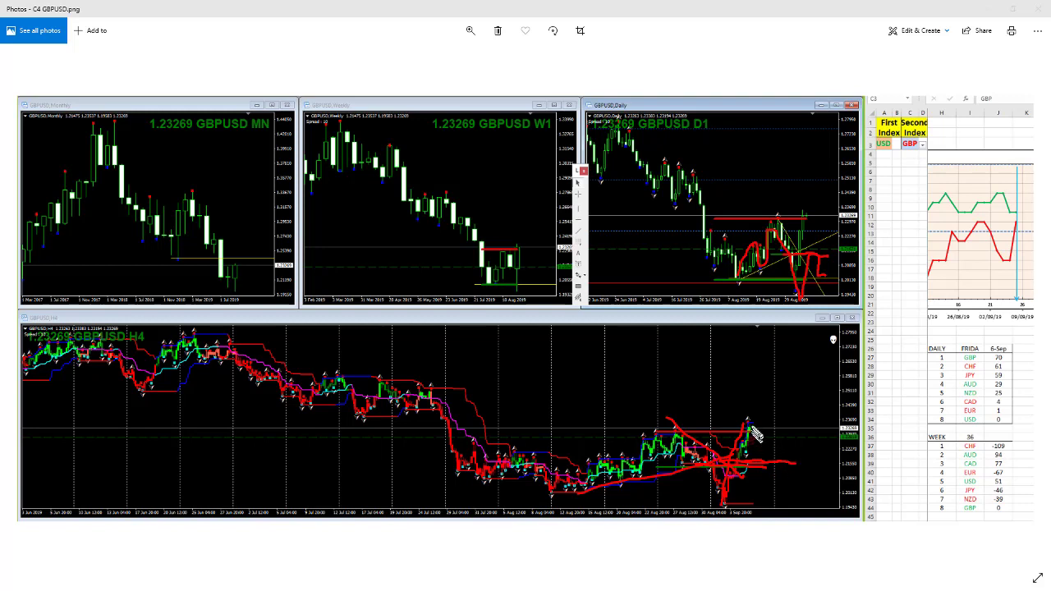
pyautogui.moveTo(747, 430)
pyautogui.mouseDown()
pyautogui.moveTo(771, 444)
pyautogui.moveTo(772, 458)
pyautogui.mouseUp()
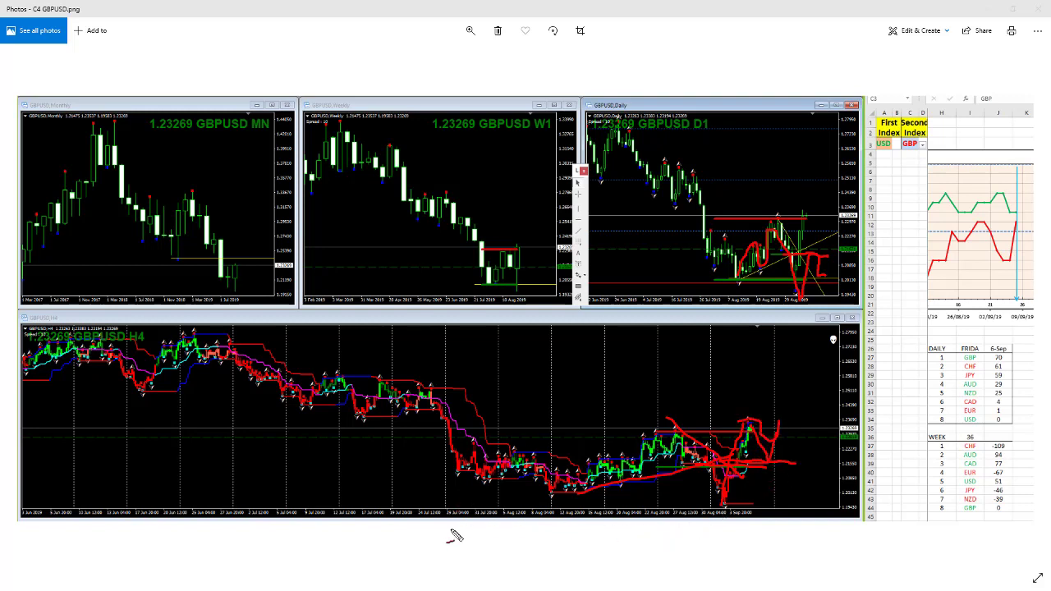
pyautogui.moveTo(509, 448)
pyautogui.mouseDown()
pyautogui.moveTo(597, 487)
pyautogui.moveTo(649, 481)
pyautogui.moveTo(673, 427)
pyautogui.mouseUp()
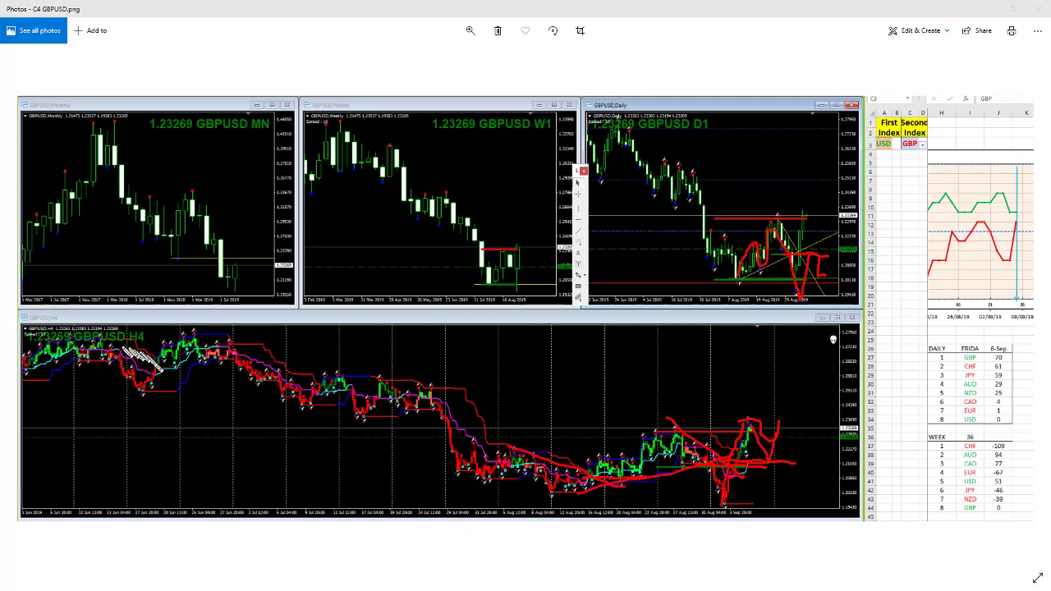
# - Mark the June reversal on the GBPUSD H4 chart with red freehand lines and erase all annotations
pyautogui.moveTo(135, 355)
pyautogui.mouseDown()
pyautogui.moveTo(165, 382)
pyautogui.moveTo(144, 370)
pyautogui.moveTo(267, 355)
pyautogui.mouseUp()
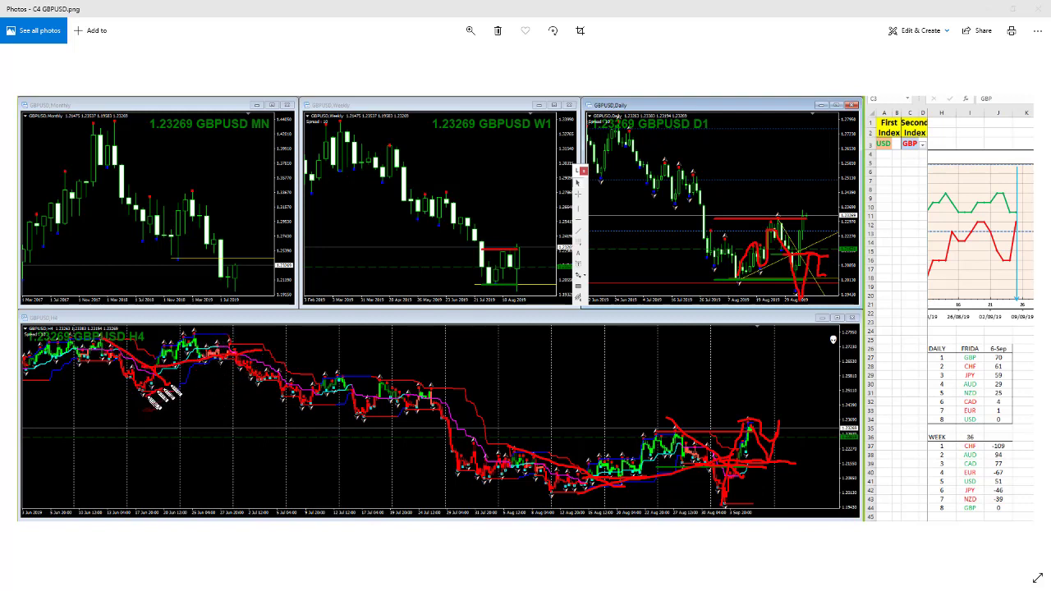
pyautogui.moveTo(151, 400); pyautogui.dragTo(262, 340)
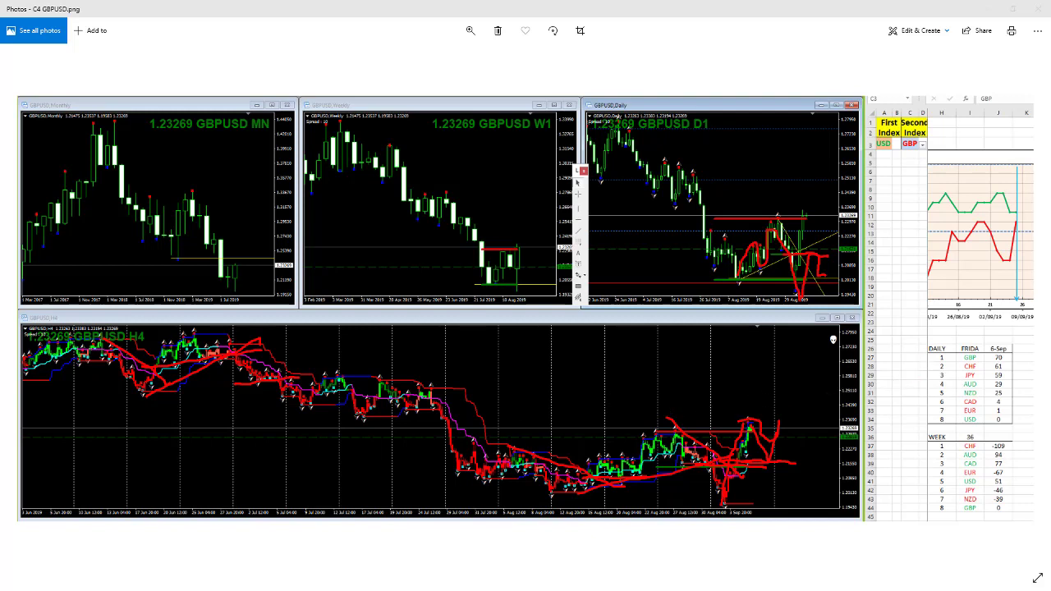
pyautogui.press('e')
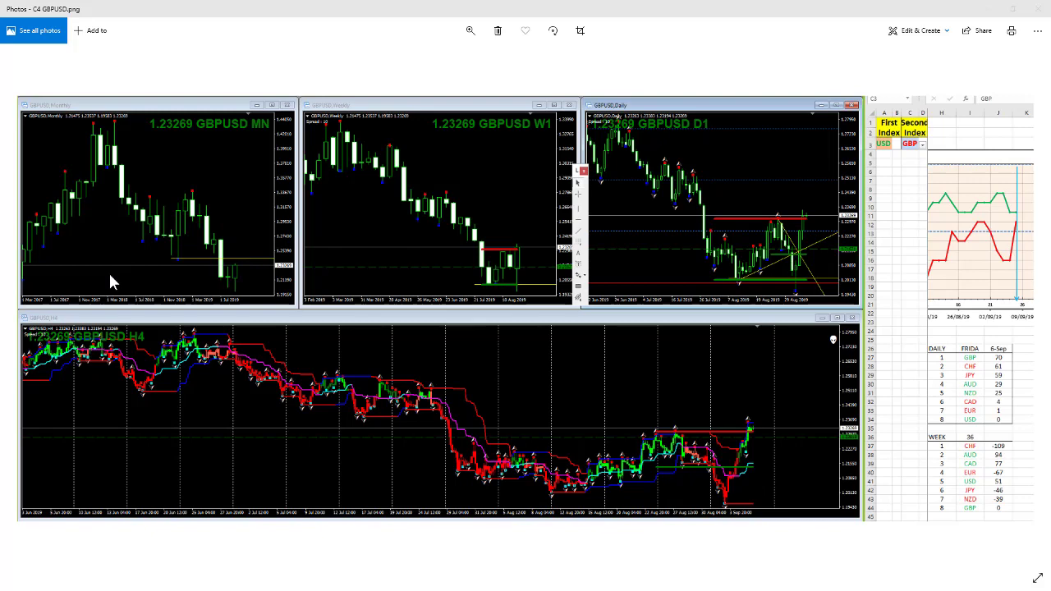
# - View the AUDUSD chart images in order from D1 through D4
pyautogui.click(1027, 312)
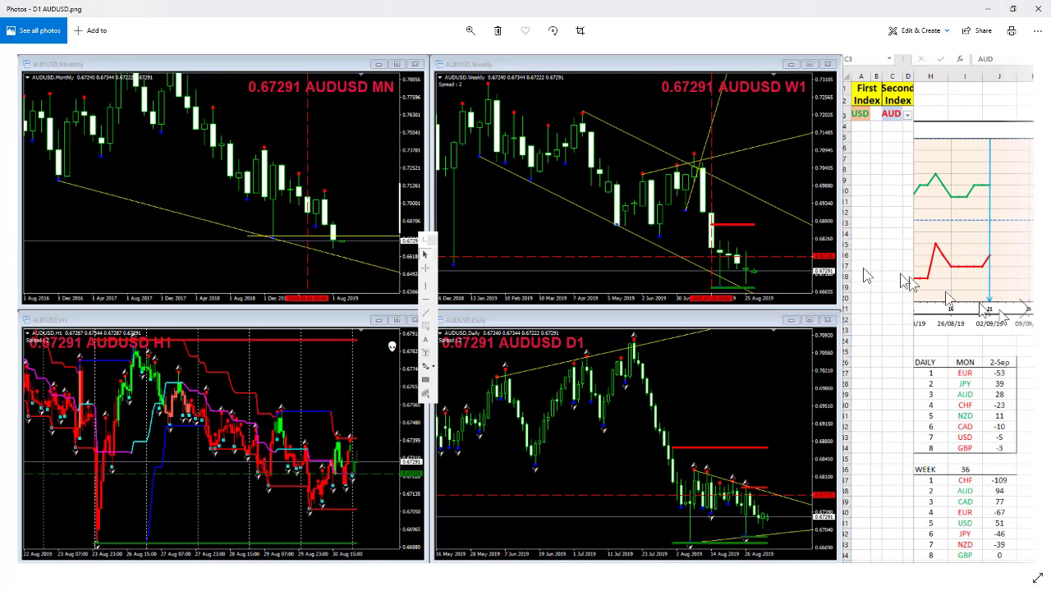
pyautogui.click(1027, 314)
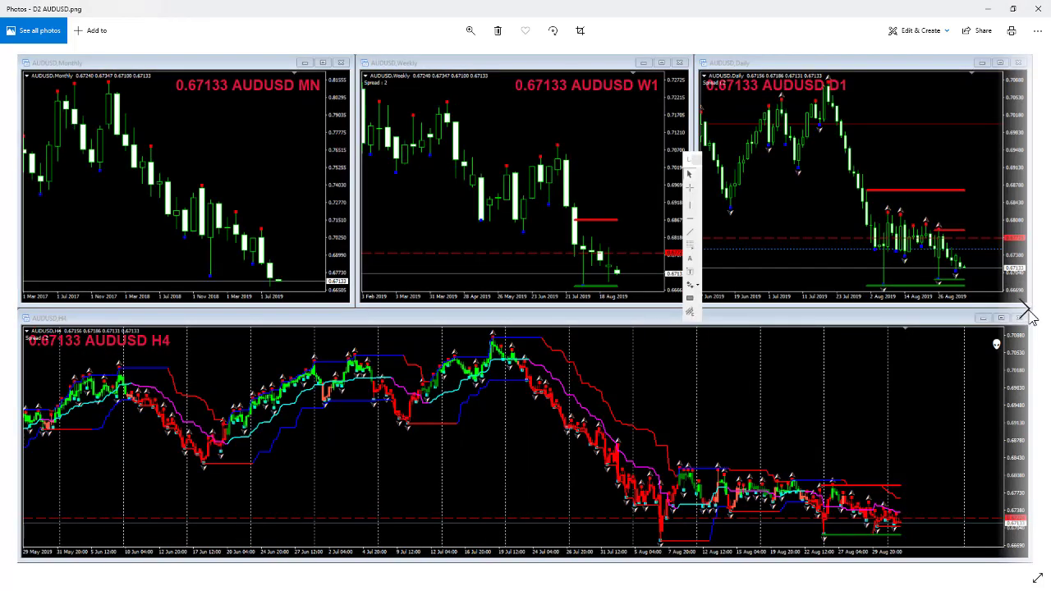
pyautogui.click(1027, 313)
pyautogui.click(1027, 314)
pyautogui.click(1031, 318)
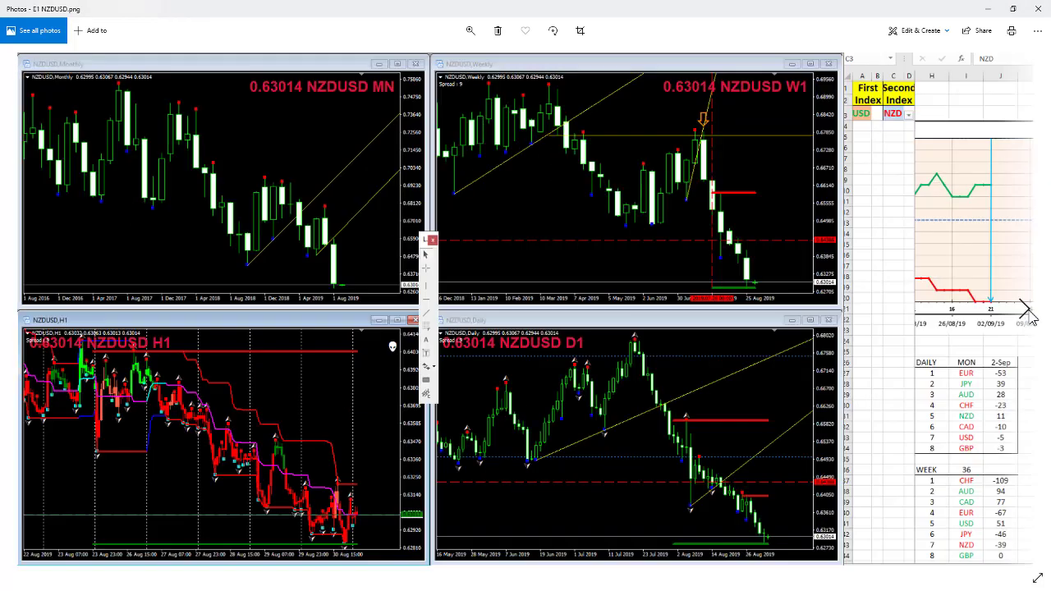
pyautogui.click(24, 309)
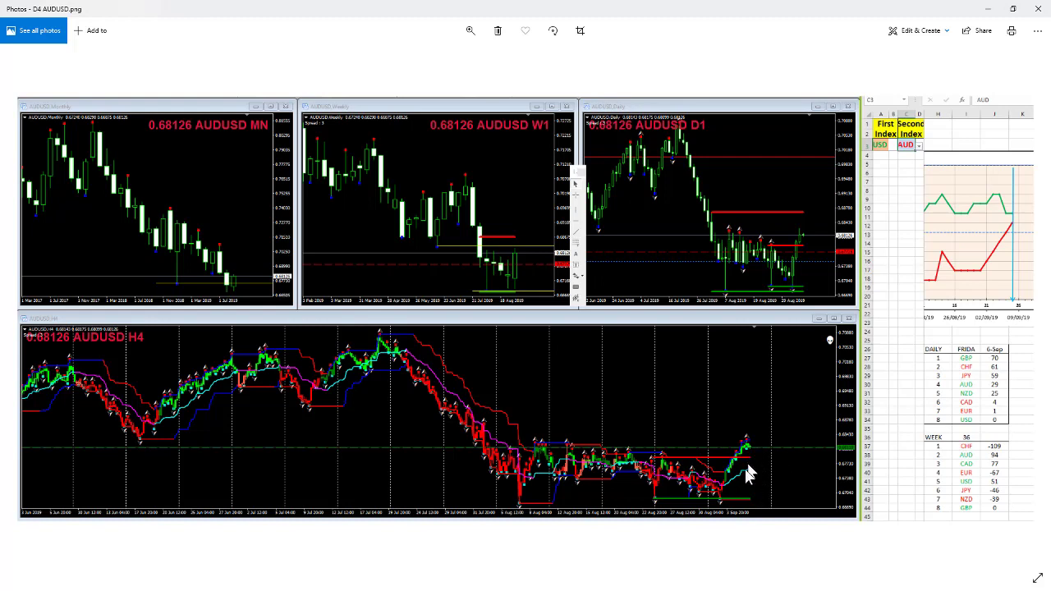
# - View the NZDUSD chart images in order from E1 through E4
pyautogui.click(1025, 309)
pyautogui.click(1027, 310)
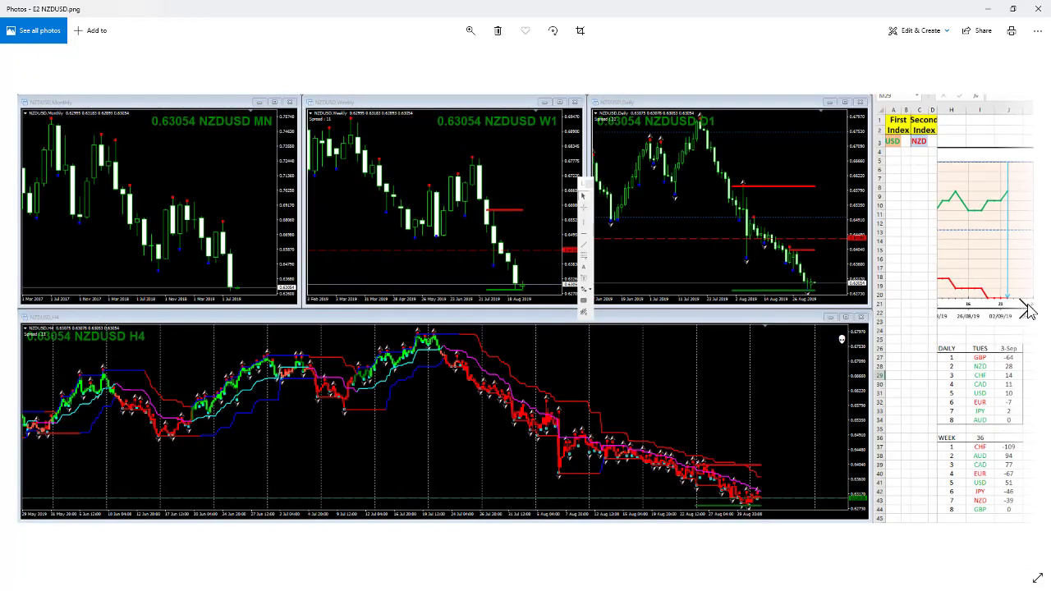
pyautogui.click(1027, 310)
pyautogui.click(1027, 310)
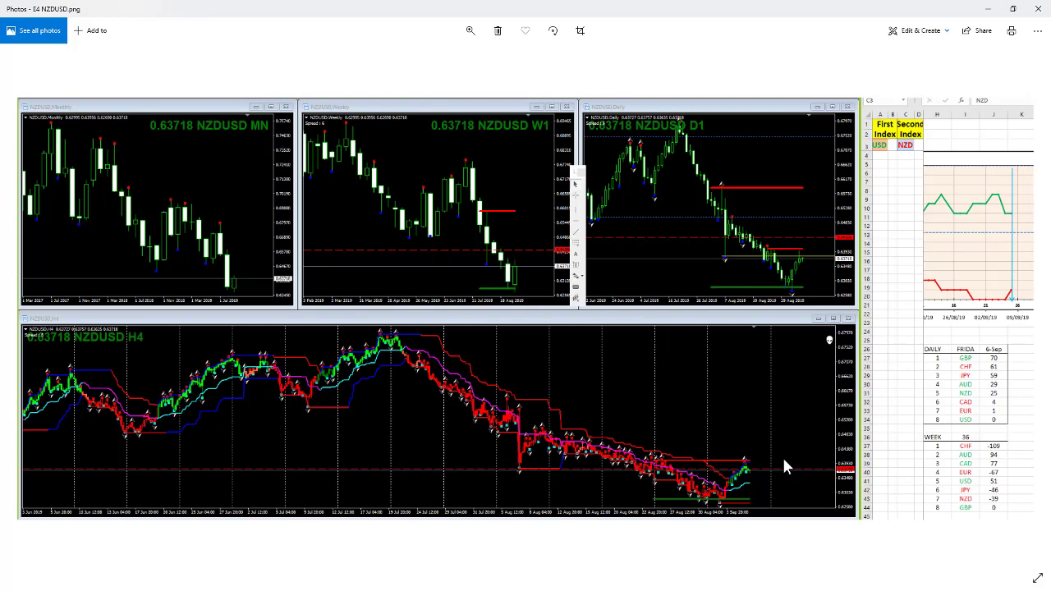
# - View the USDCAD chart images in order from F1 through F4
pyautogui.click(1026, 310)
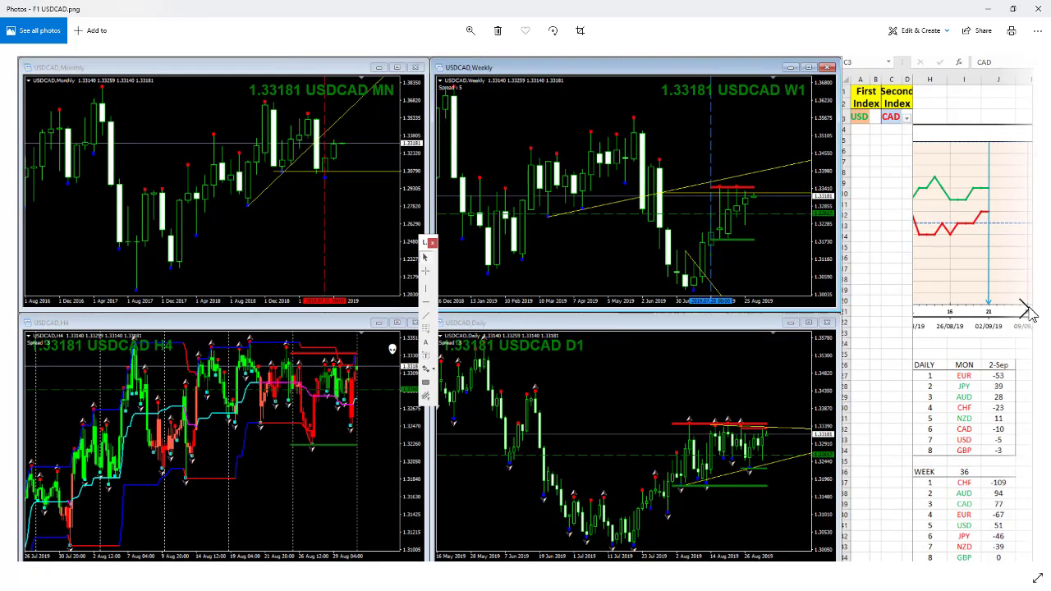
pyautogui.click(1026, 310)
pyautogui.click(1026, 310)
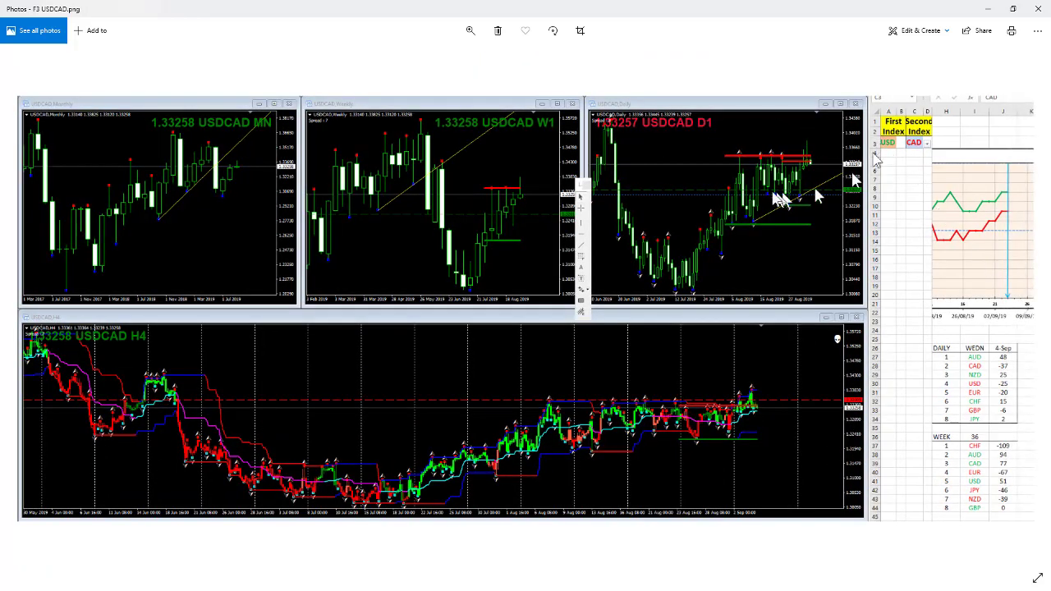
pyautogui.click(1025, 310)
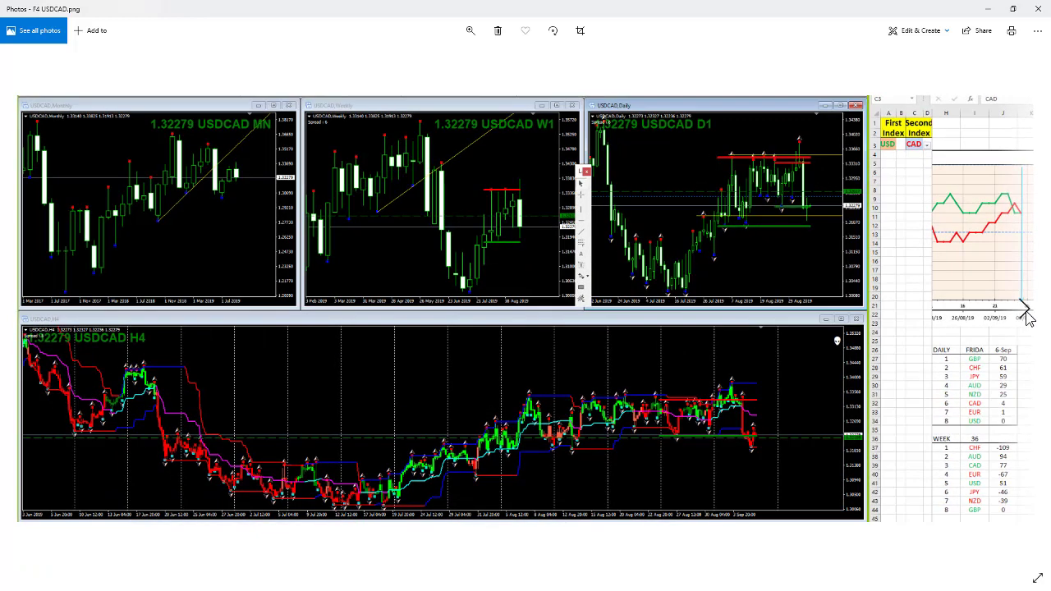
# - View the USDCHF chart images in order from G1 through G4
pyautogui.click(1026, 312)
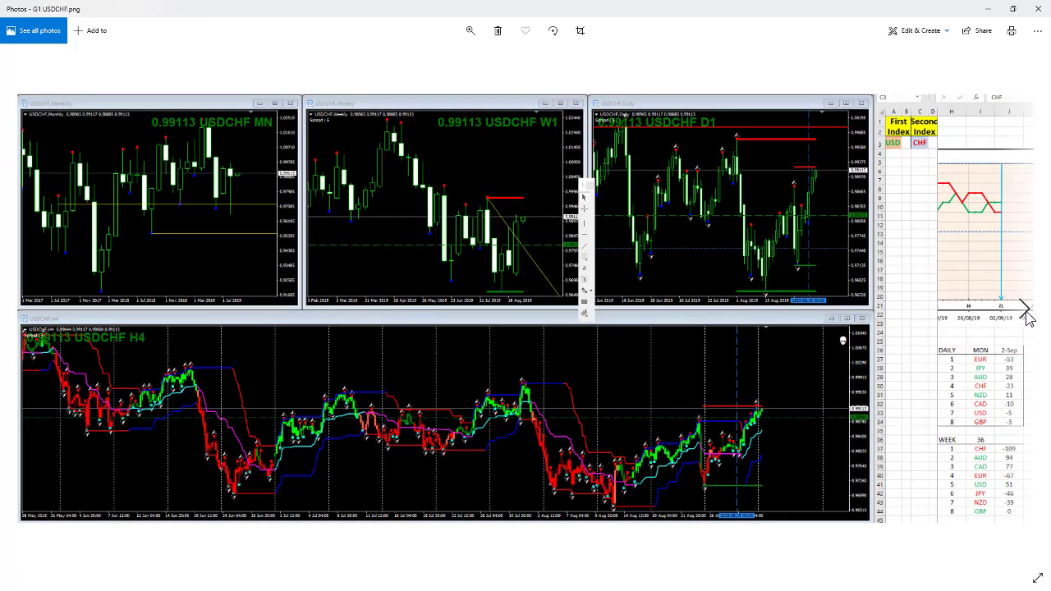
pyautogui.click(1027, 314)
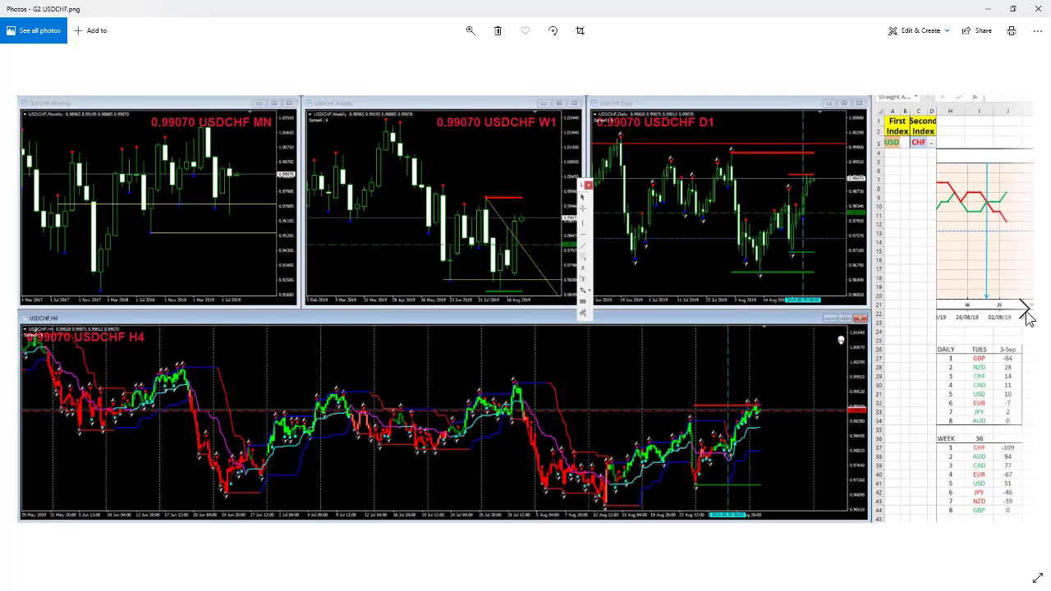
pyautogui.click(1027, 315)
pyautogui.click(1026, 314)
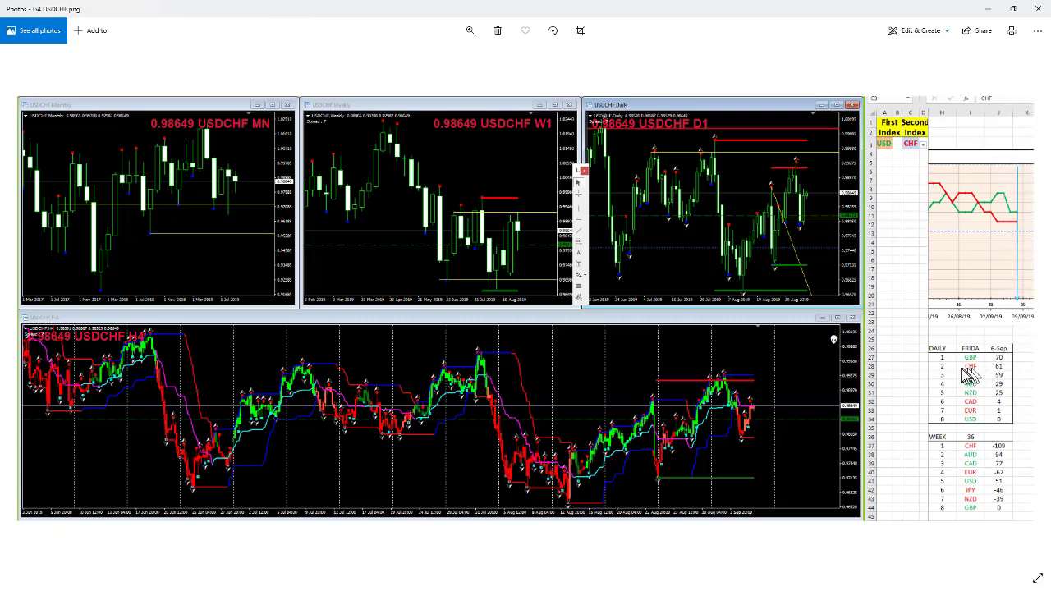
# - View the USDJPY chart images in order from H1 through H4
pyautogui.click(1028, 313)
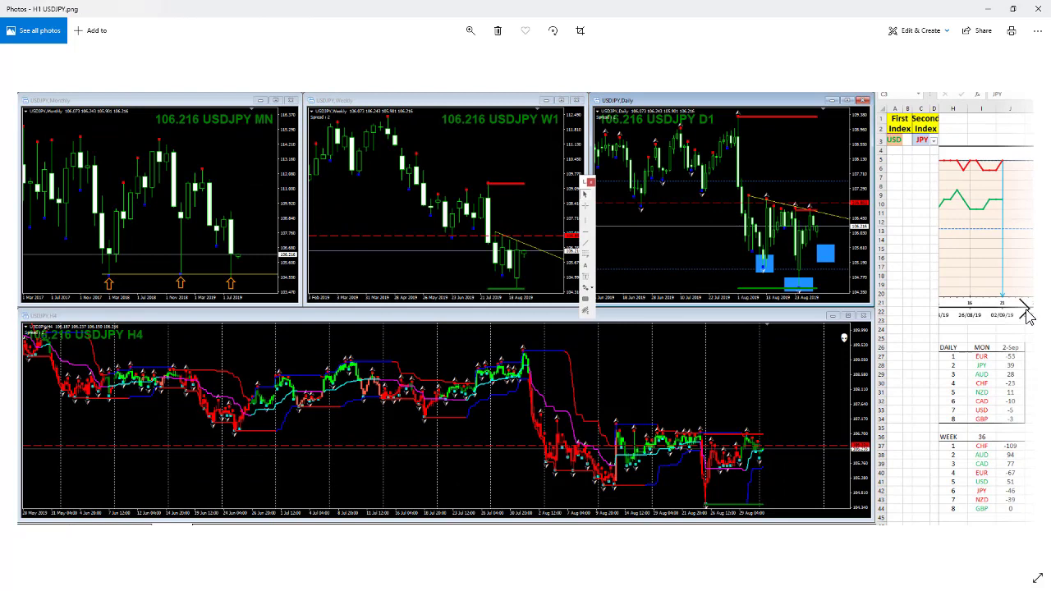
pyautogui.click(1027, 314)
pyautogui.click(1028, 314)
pyautogui.click(1027, 314)
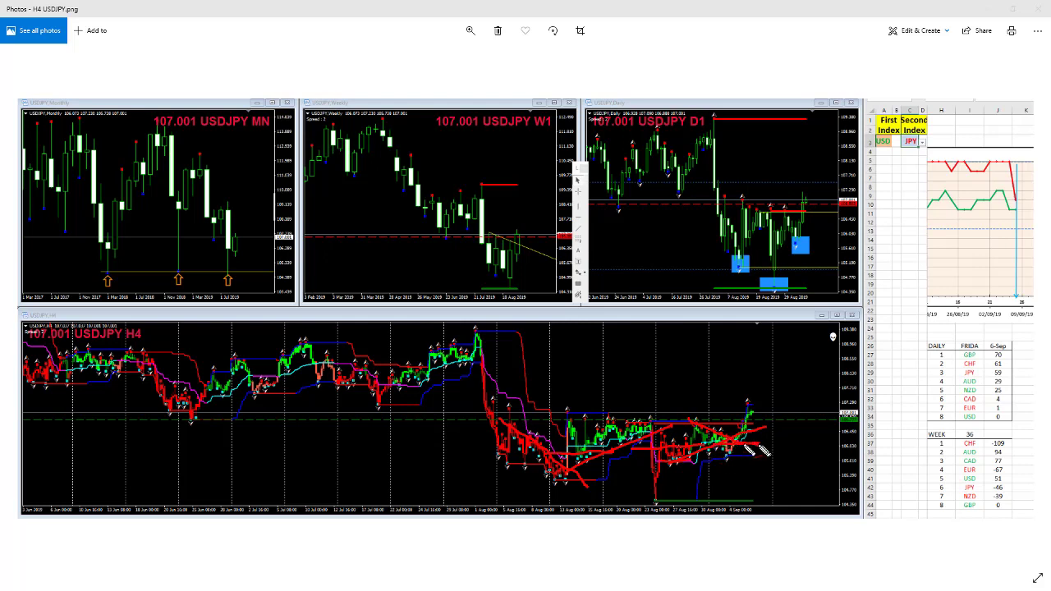
# - Annotate the USDJPY charts in red with an H4 pullback path, circles around the monthly lows and latest weekly candles, and a daily neckline
pyautogui.moveTo(762, 411)
pyautogui.mouseDown()
pyautogui.moveTo(776, 423)
pyautogui.moveTo(732, 440)
pyautogui.moveTo(803, 430)
pyautogui.mouseUp()
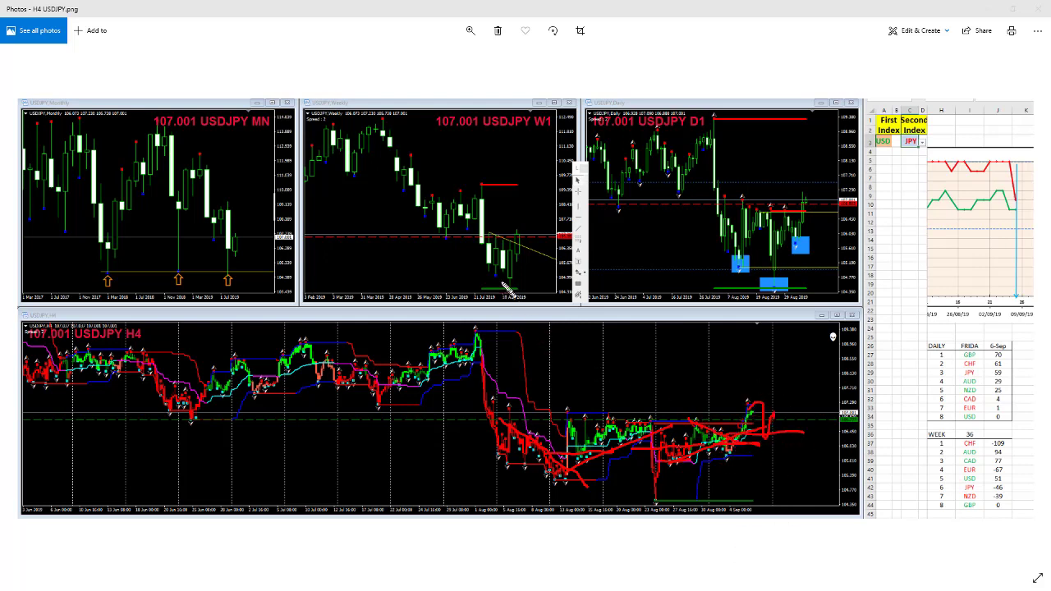
pyautogui.moveTo(103, 261)
pyautogui.mouseDown()
pyautogui.moveTo(98, 276)
pyautogui.moveTo(124, 286)
pyautogui.mouseUp()
pyautogui.moveTo(178, 264)
pyautogui.mouseDown()
pyautogui.moveTo(168, 280)
pyautogui.moveTo(183, 267)
pyautogui.moveTo(230, 284)
pyautogui.moveTo(216, 293)
pyautogui.mouseUp()
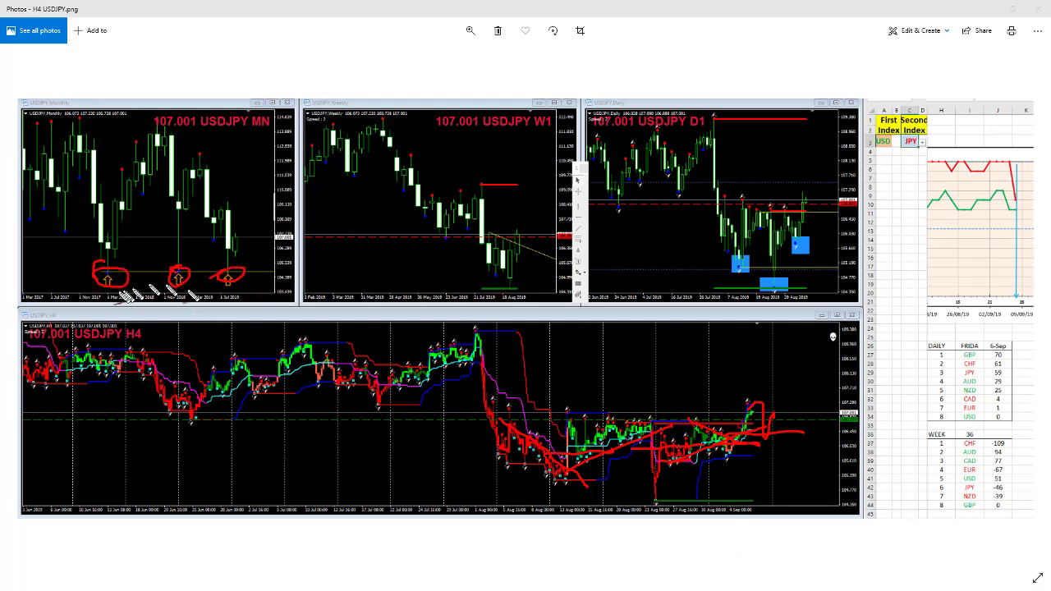
pyautogui.moveTo(529, 221)
pyautogui.mouseDown()
pyautogui.moveTo(499, 240)
pyautogui.moveTo(498, 276)
pyautogui.moveTo(535, 277)
pyautogui.moveTo(520, 224)
pyautogui.mouseUp()
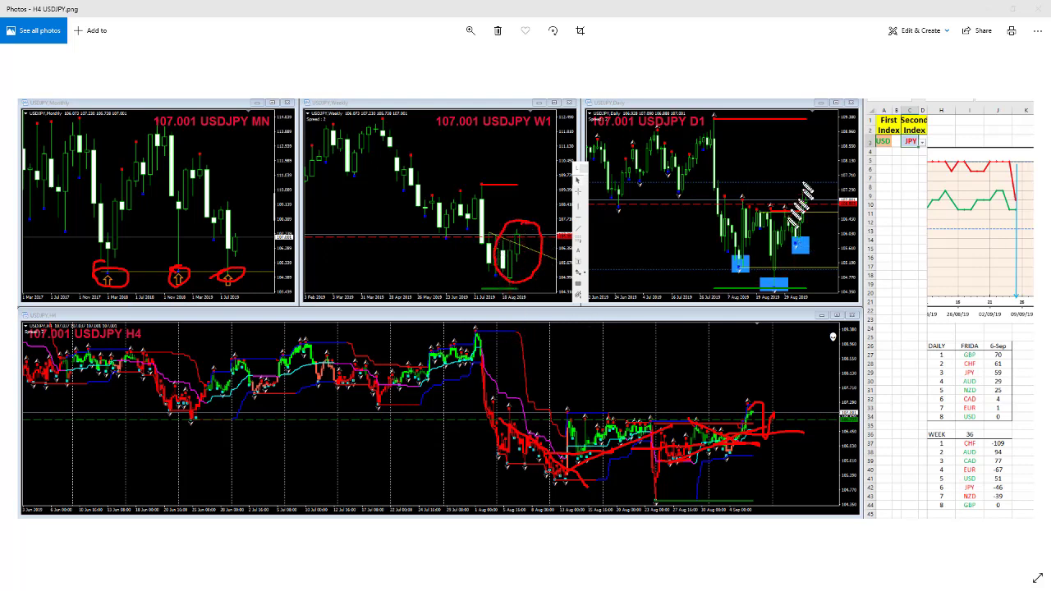
pyautogui.moveTo(739, 206); pyautogui.dragTo(832, 215)
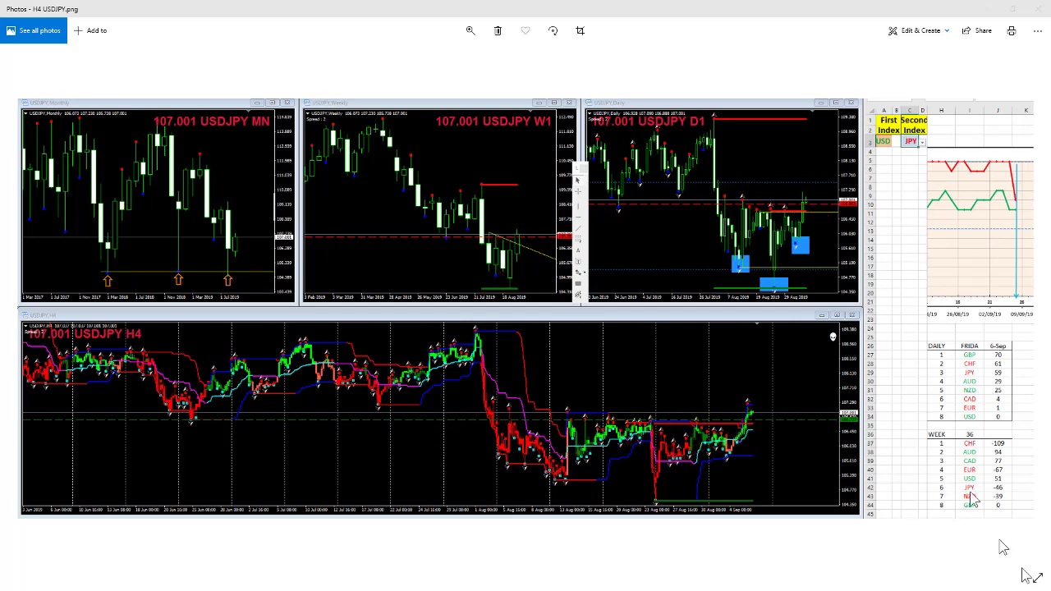
# - View the EURJPY chart images in order from I1 through I4
pyautogui.click(1027, 314)
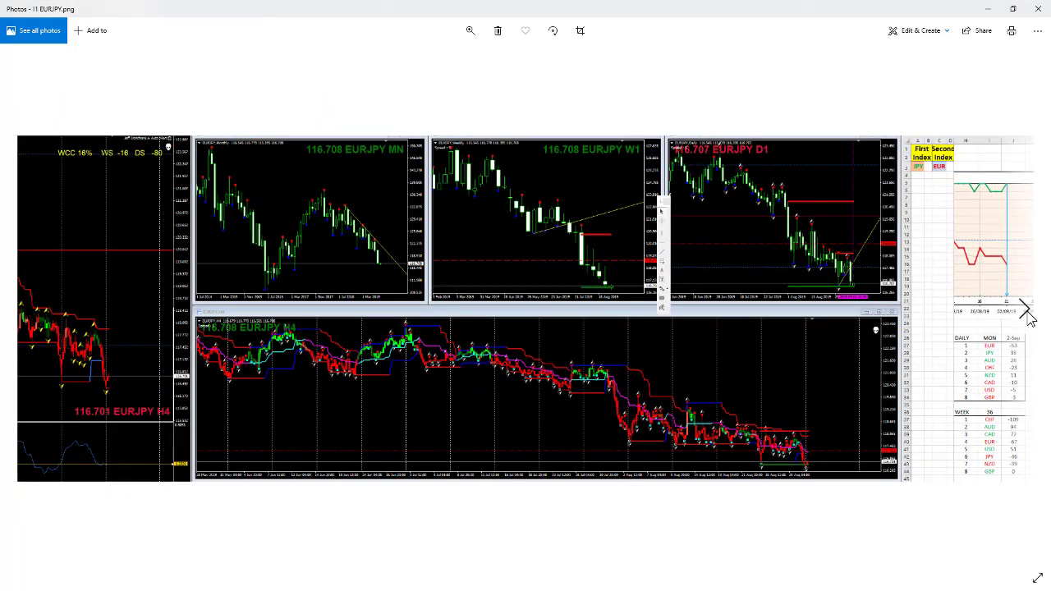
pyautogui.click(1027, 314)
pyautogui.click(1027, 315)
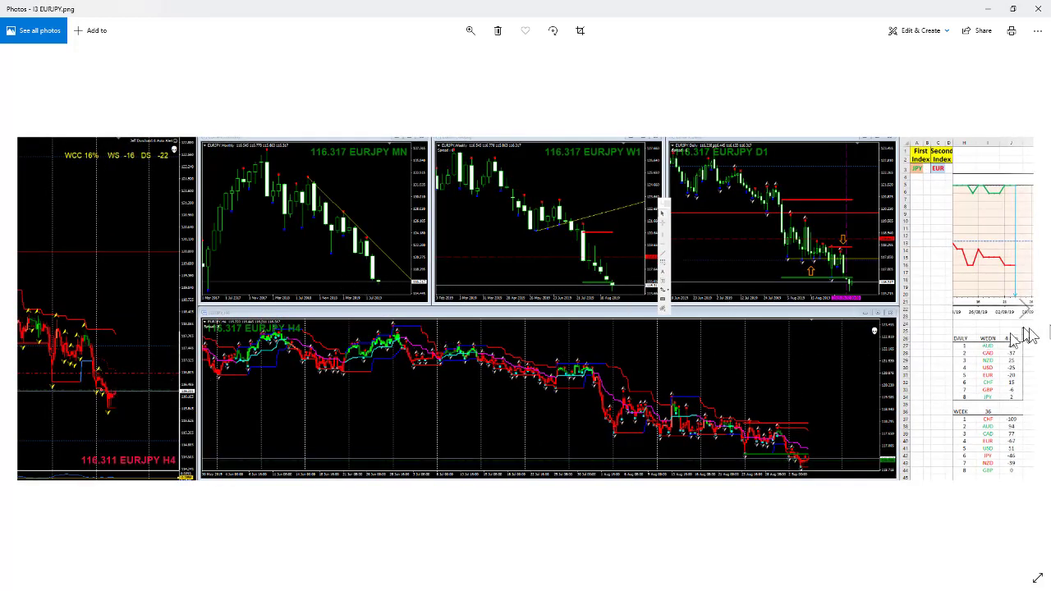
pyautogui.click(1026, 310)
# - View the GBPJPY chart images in order from J1 through J4
pyautogui.click(1026, 312)
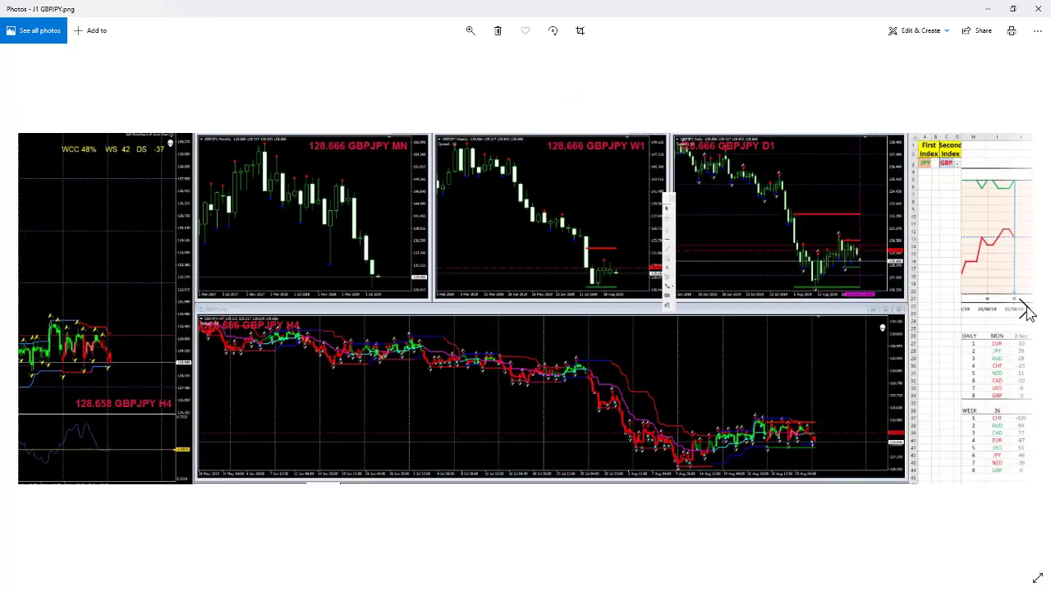
pyautogui.click(1027, 313)
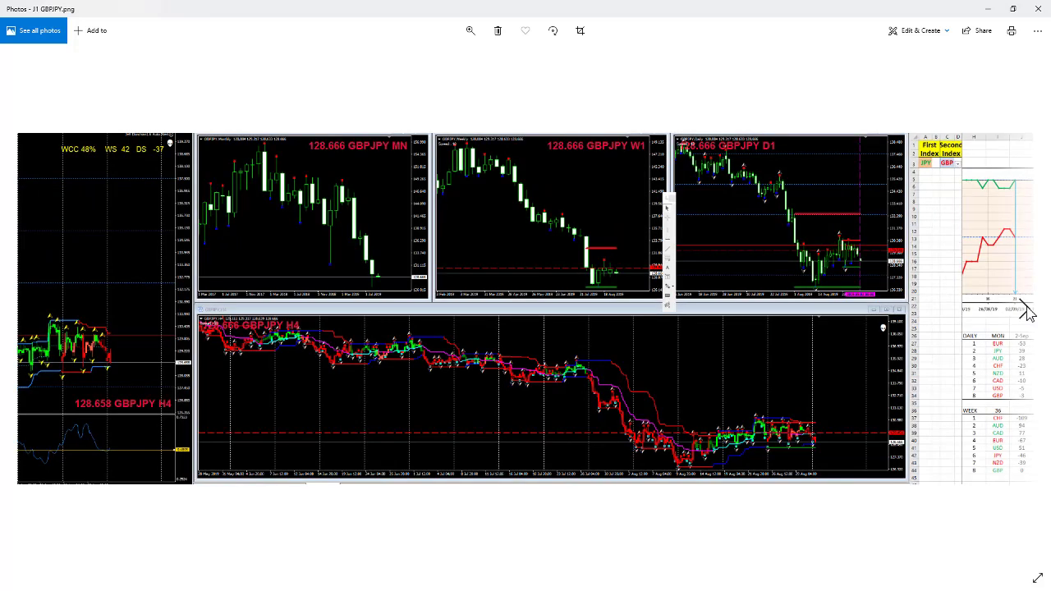
pyautogui.click(1026, 313)
pyautogui.click(1027, 313)
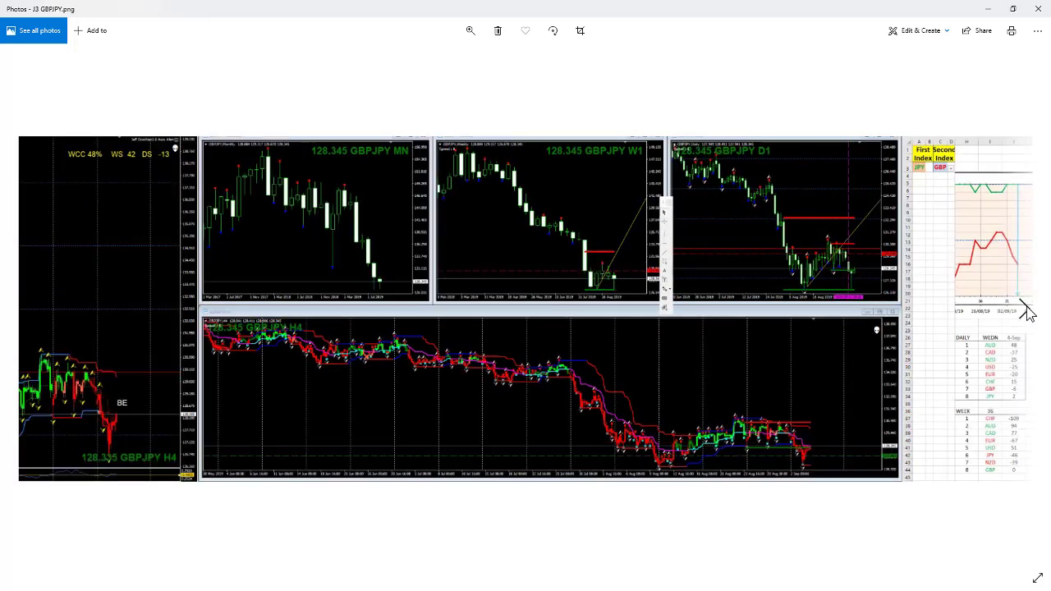
pyautogui.click(1027, 313)
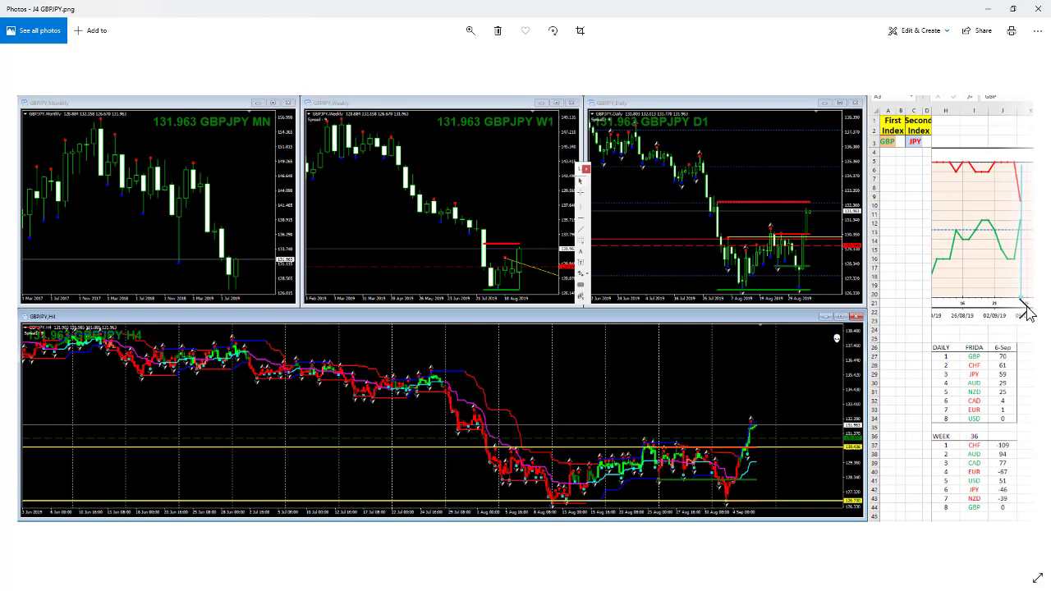
# - View the AUDJPY chart images in order from K1 through K4
pyautogui.click(1027, 313)
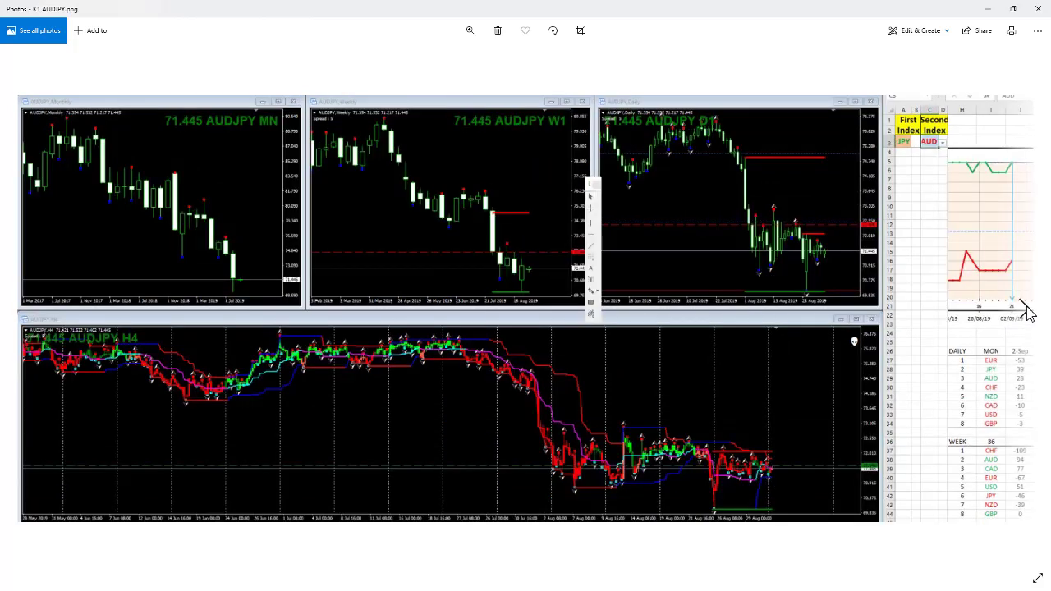
pyautogui.click(1029, 313)
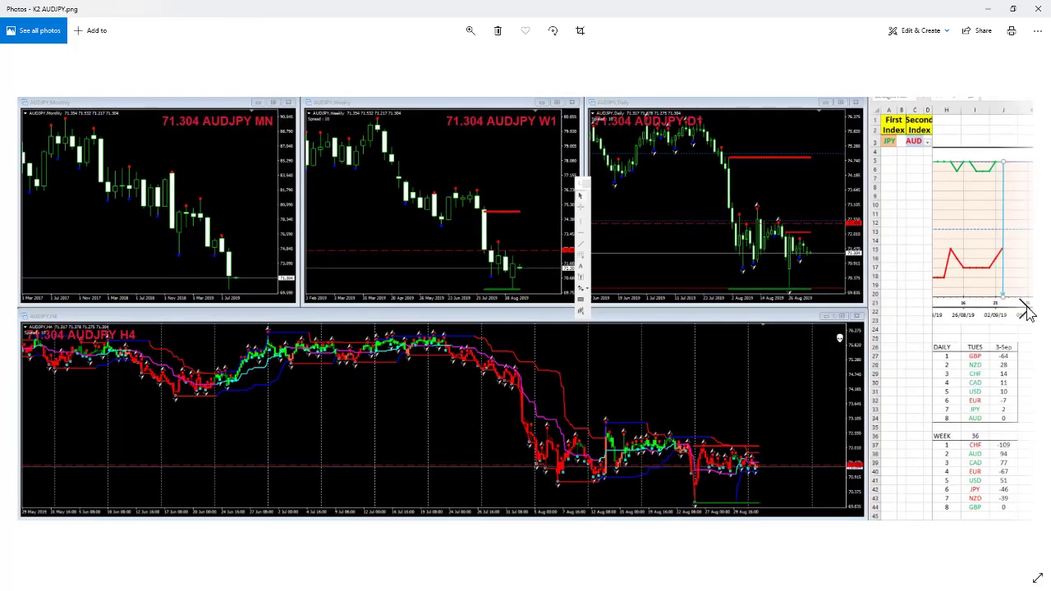
pyautogui.click(1028, 313)
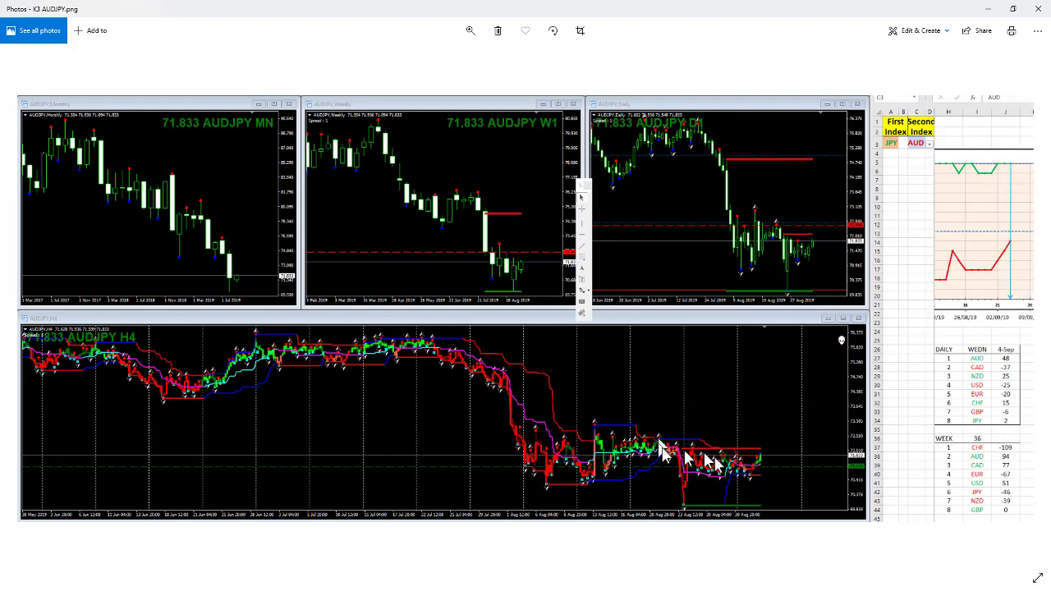
pyautogui.click(1030, 318)
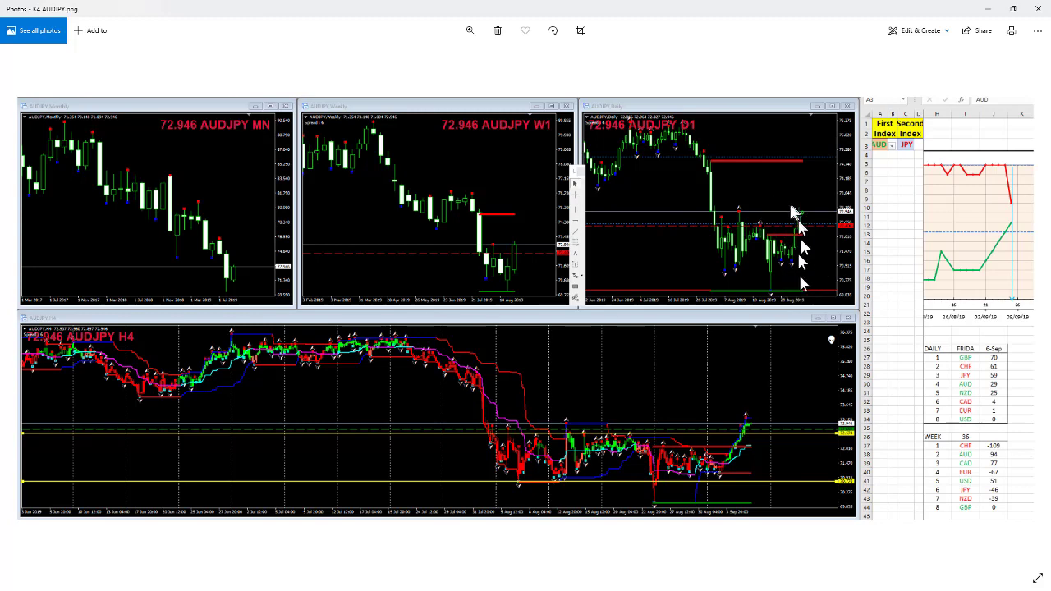
# - View the NZDJPY chart images in order from L1 through L4
pyautogui.click(1037, 318)
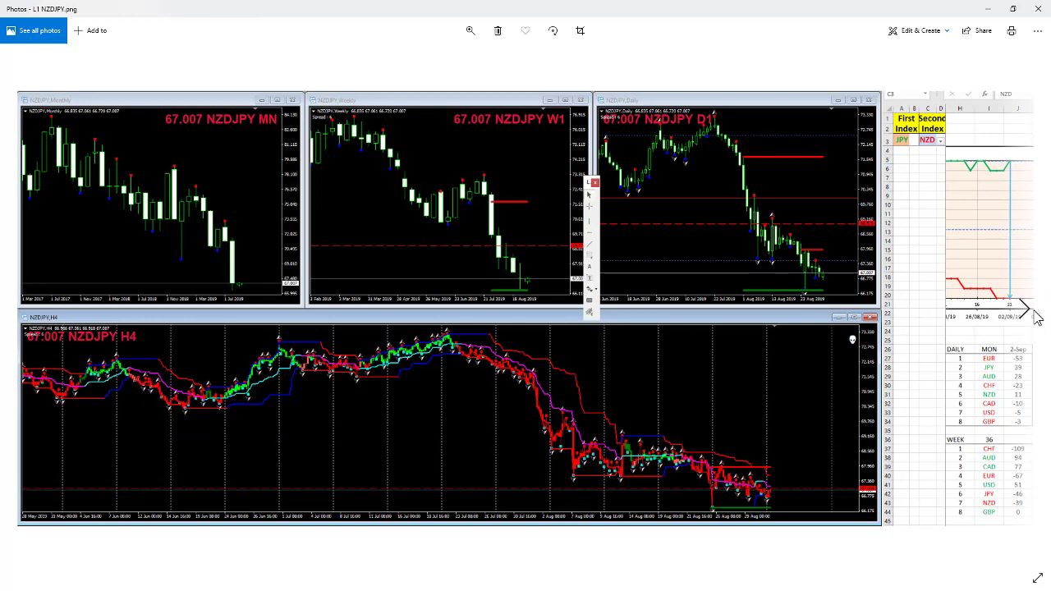
pyautogui.click(1034, 317)
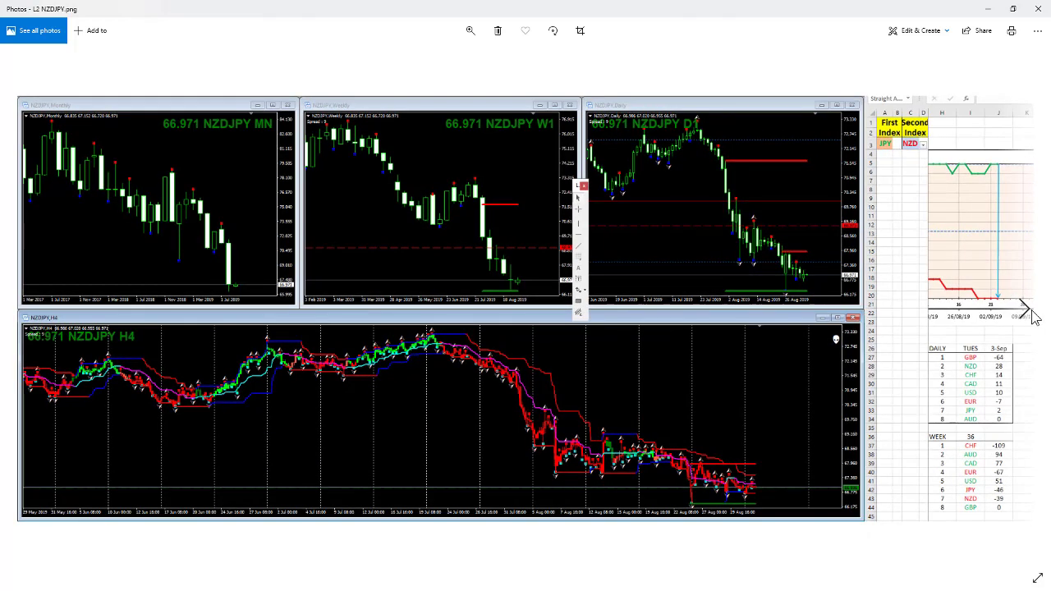
pyautogui.click(1034, 317)
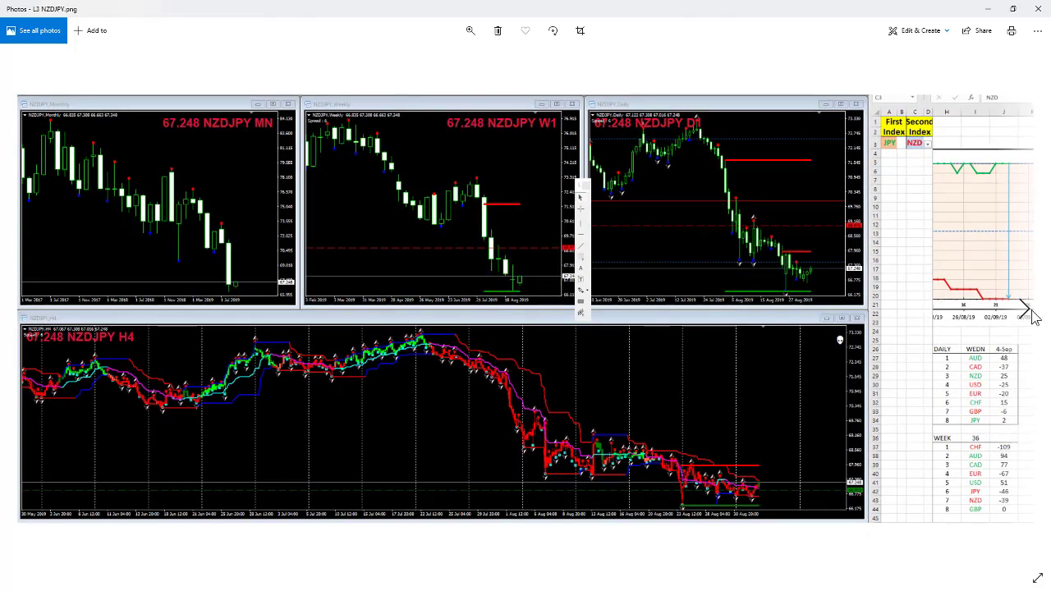
pyautogui.click(1034, 317)
# - View the CADJPY chart images from M1 through M4 and continue to the EURAUD image N1
pyautogui.click(1035, 317)
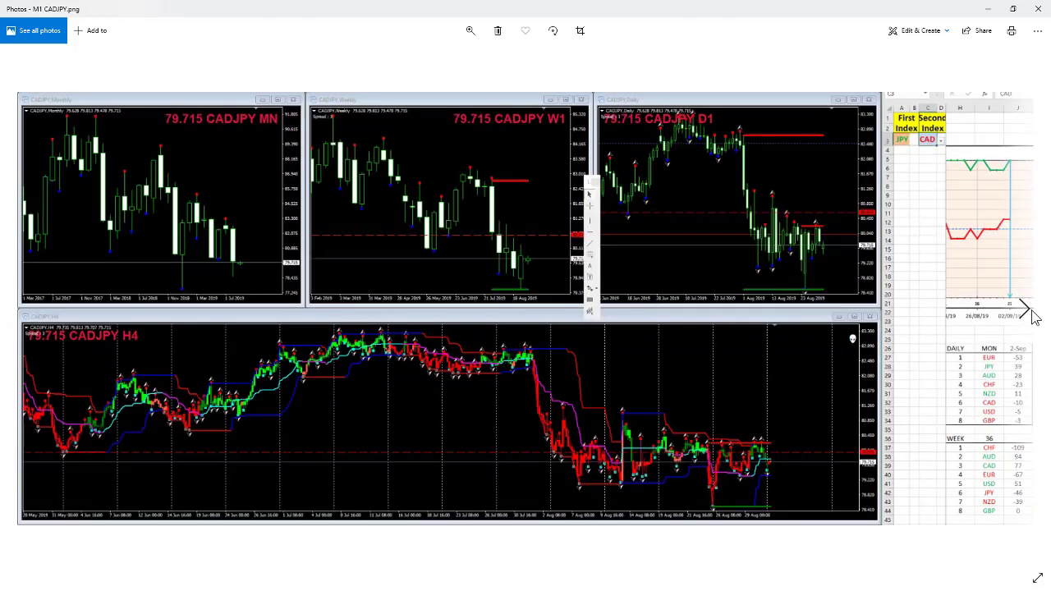
pyautogui.click(1034, 317)
pyautogui.click(1034, 317)
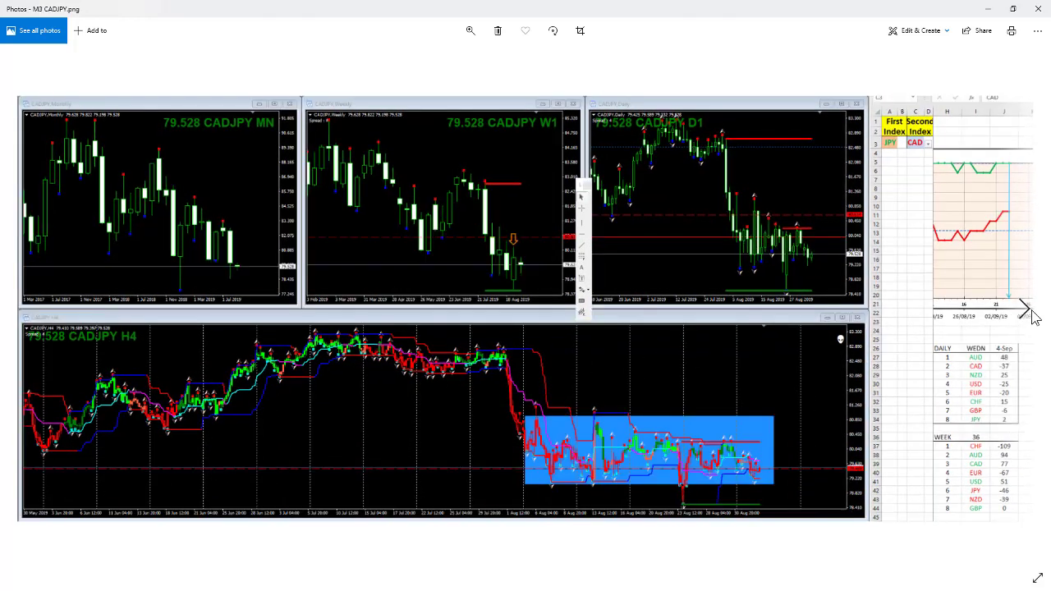
pyautogui.click(1034, 318)
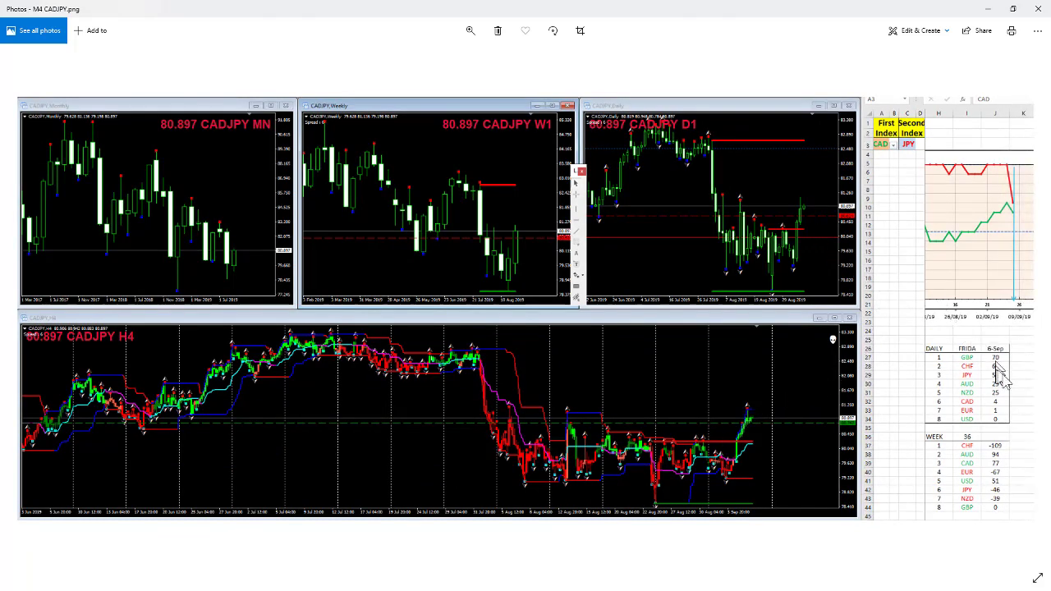
pyautogui.click(1026, 317)
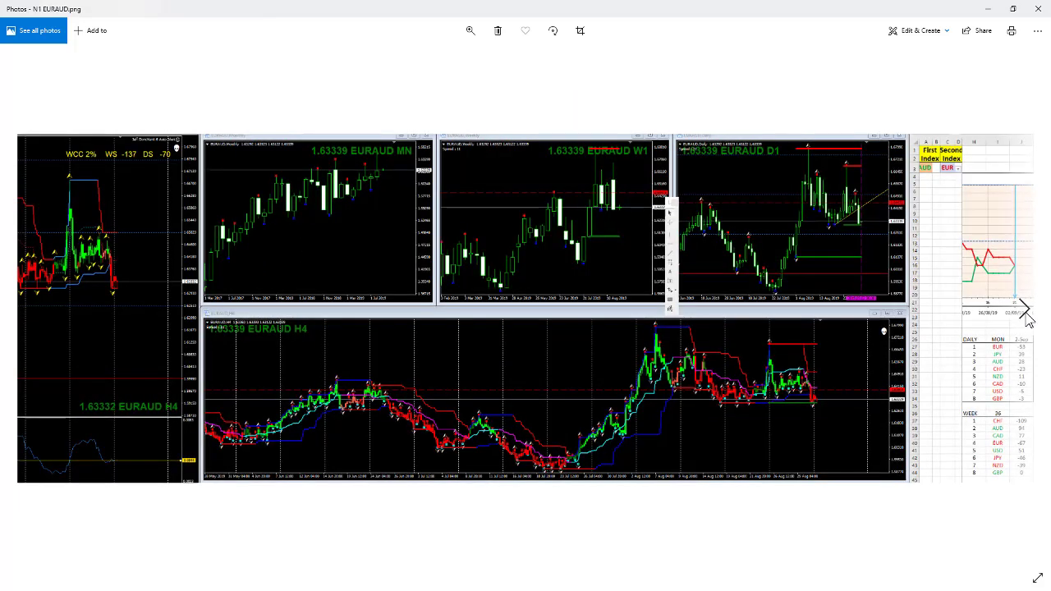
# - View the remaining EURAUD chart images in order from N2 through N4
pyautogui.click(1027, 317)
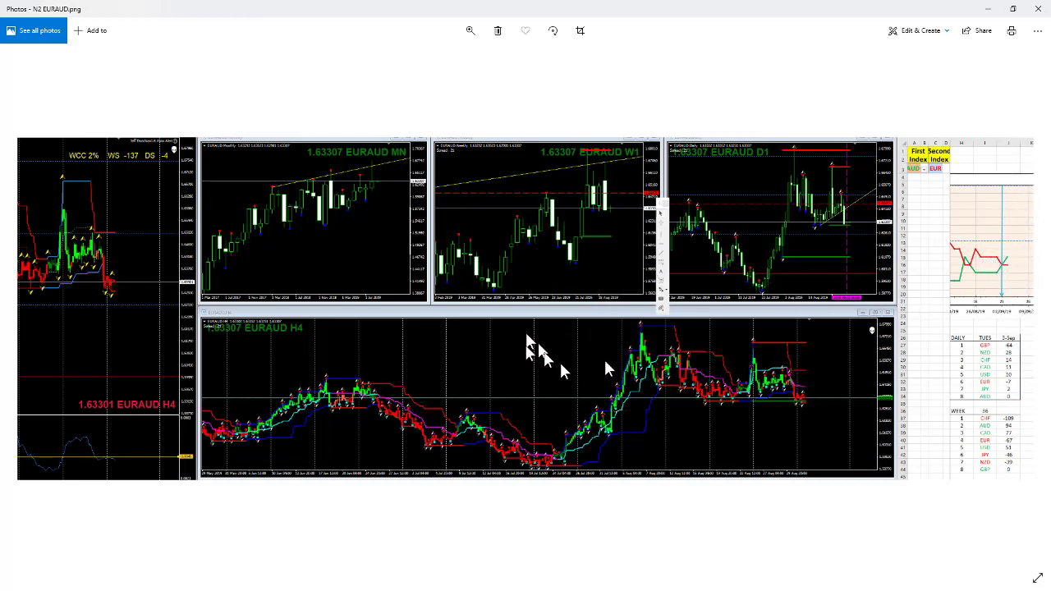
pyautogui.click(1027, 316)
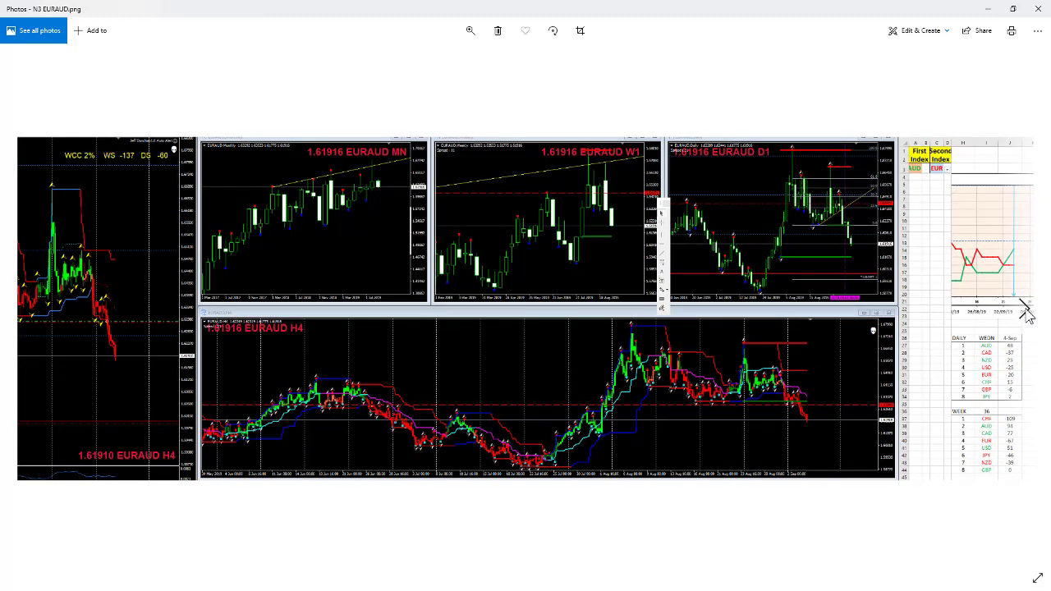
pyautogui.click(1027, 316)
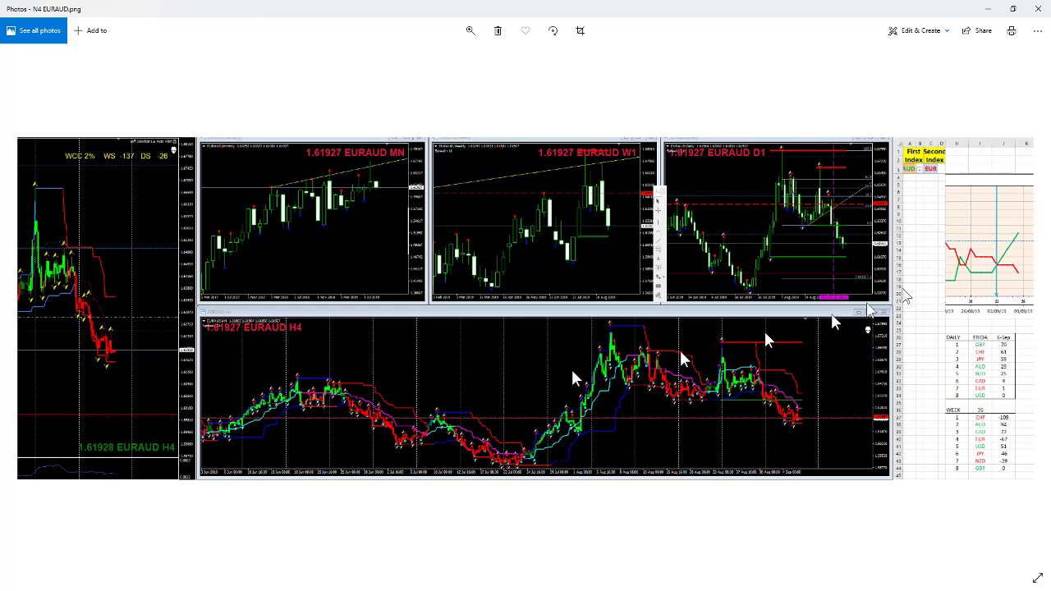
# - View the EURCAD chart images in order from O1 through O4
pyautogui.click(1027, 316)
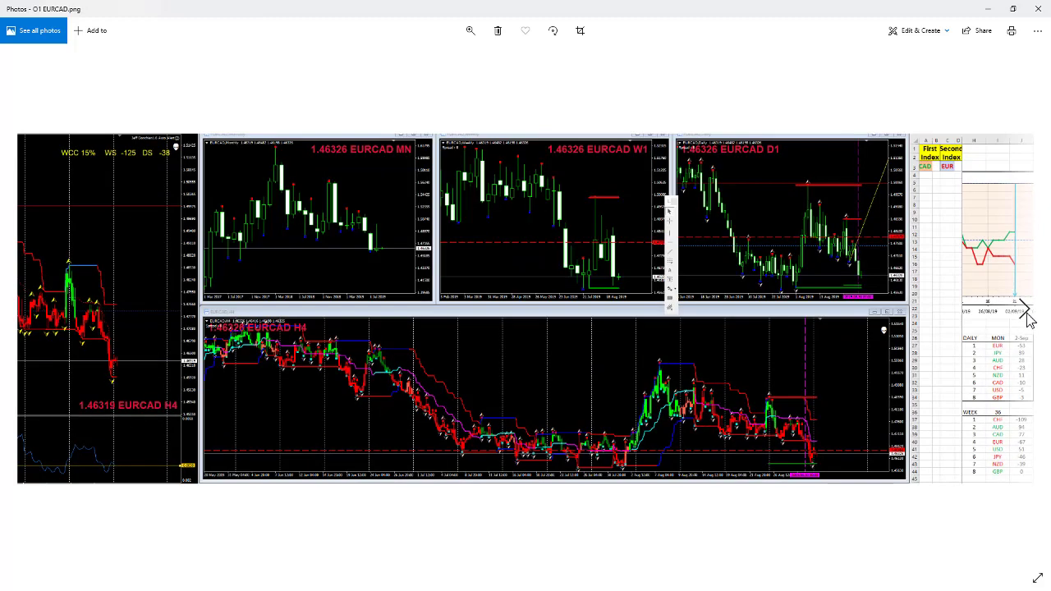
pyautogui.click(1027, 316)
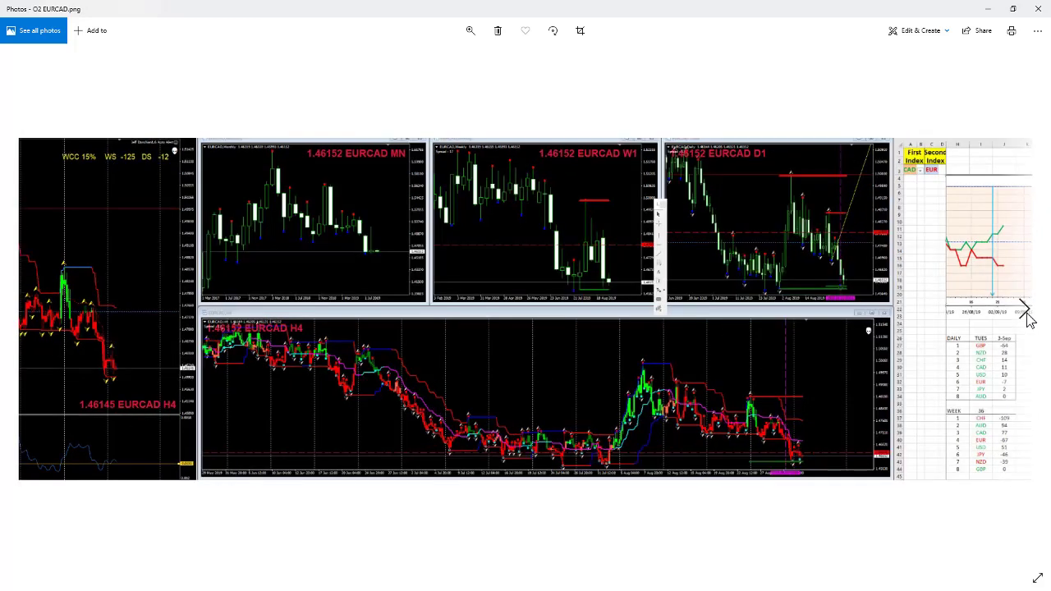
pyautogui.click(1027, 317)
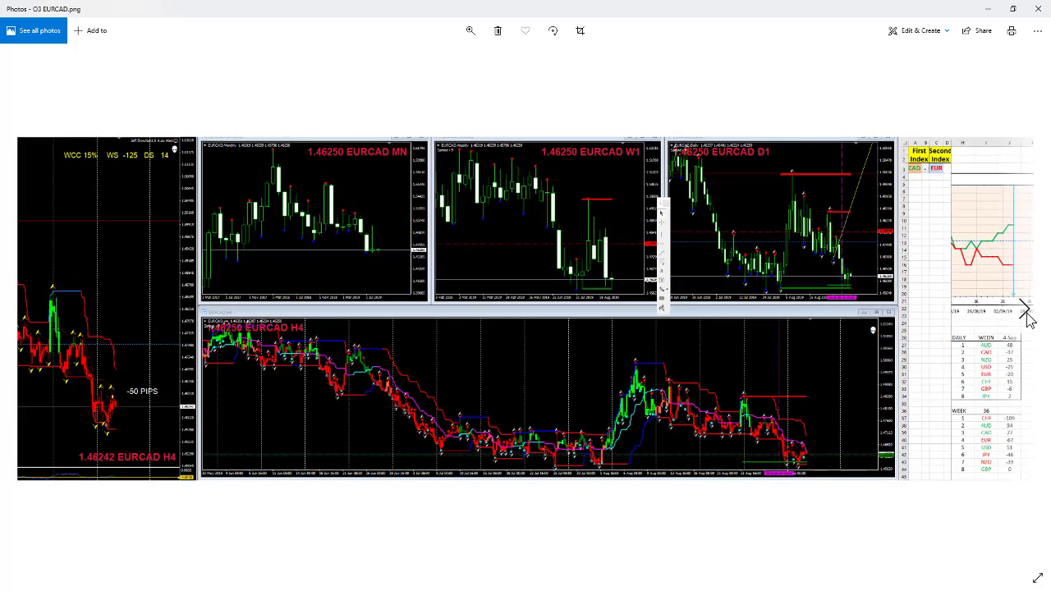
pyautogui.click(1027, 316)
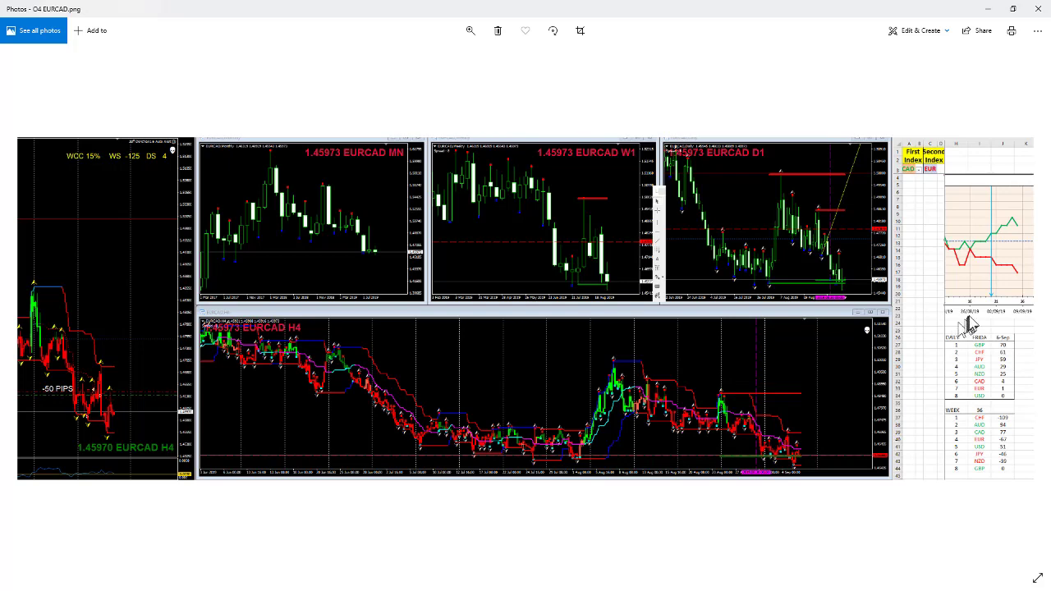
# - View the EURNZD chart images in order from P1 through P4
pyautogui.click(1025, 316)
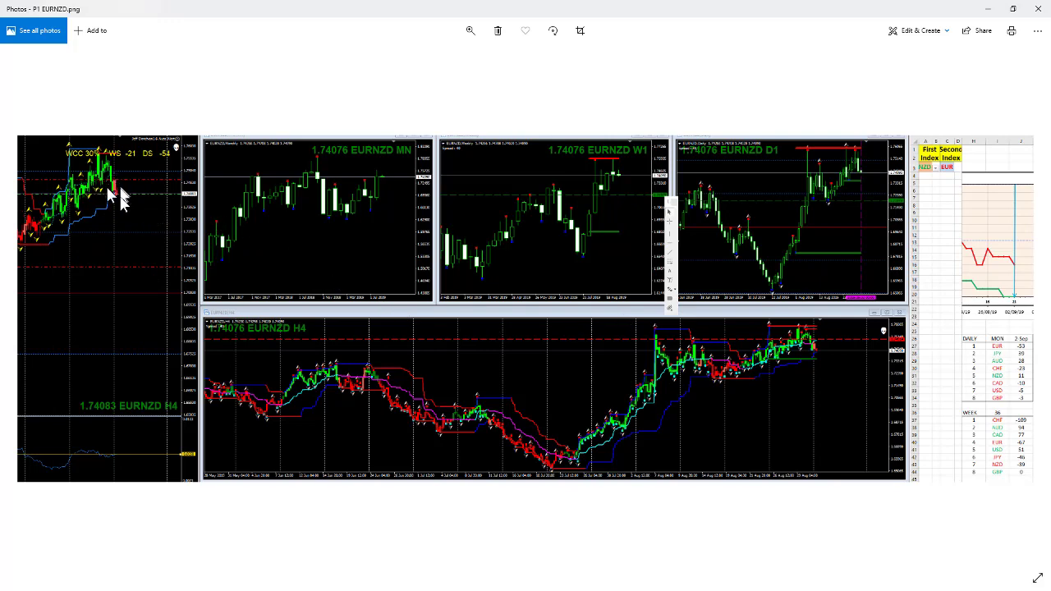
pyautogui.click(1028, 312)
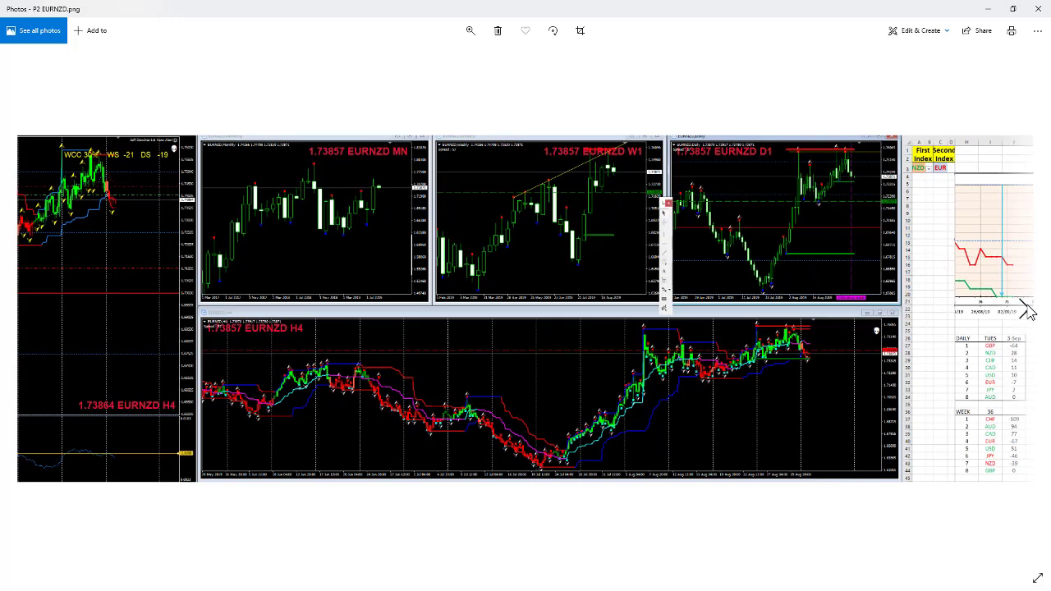
pyautogui.click(1028, 312)
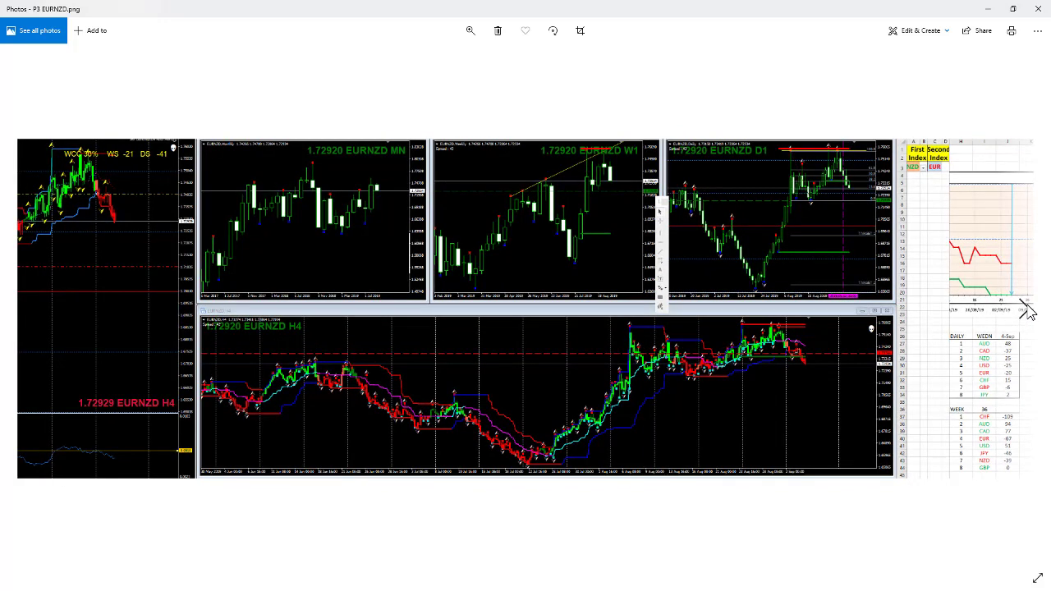
pyautogui.click(1029, 312)
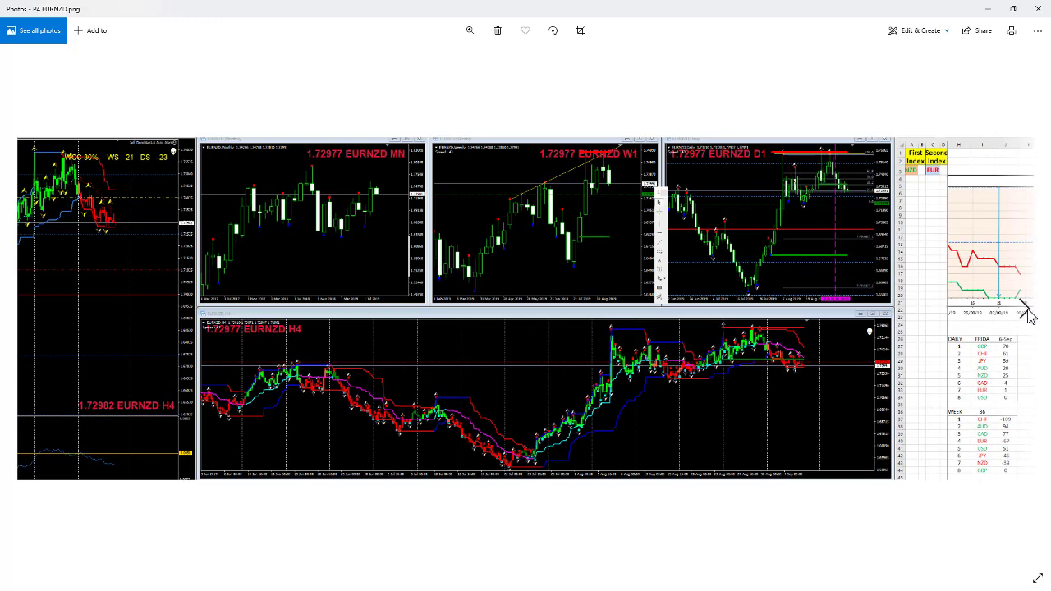
# - View the GBPAUD chart images in order from Q1 through Q4
pyautogui.click(1028, 313)
pyautogui.click(1029, 312)
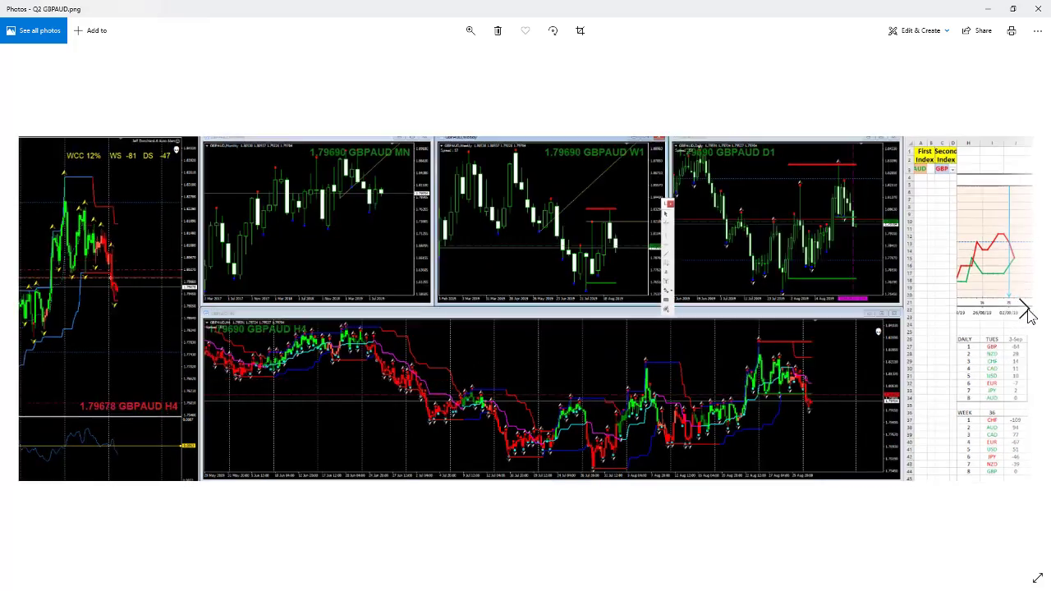
pyautogui.click(1028, 312)
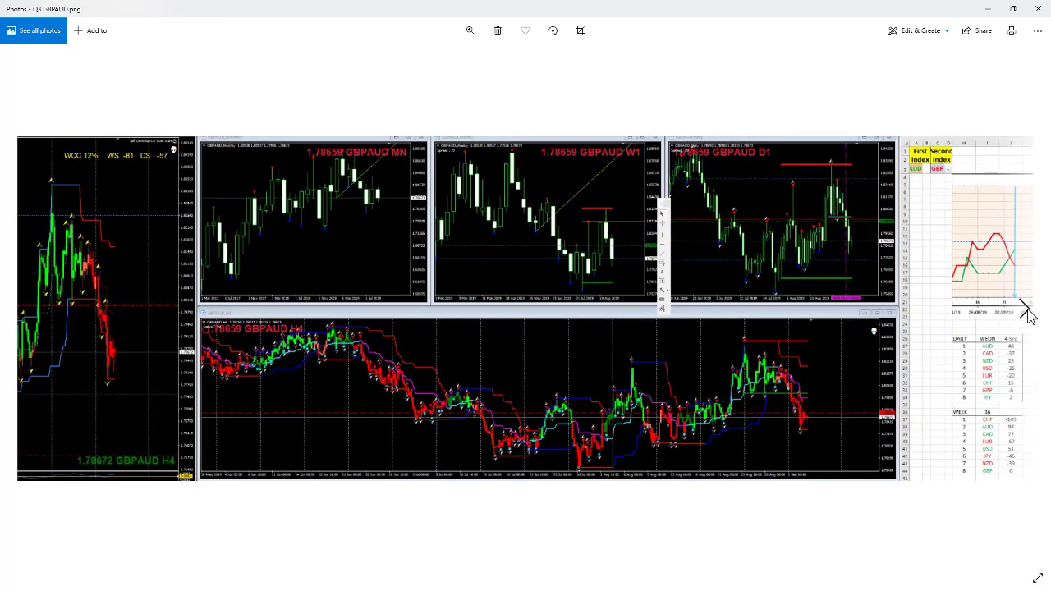
pyautogui.click(1028, 313)
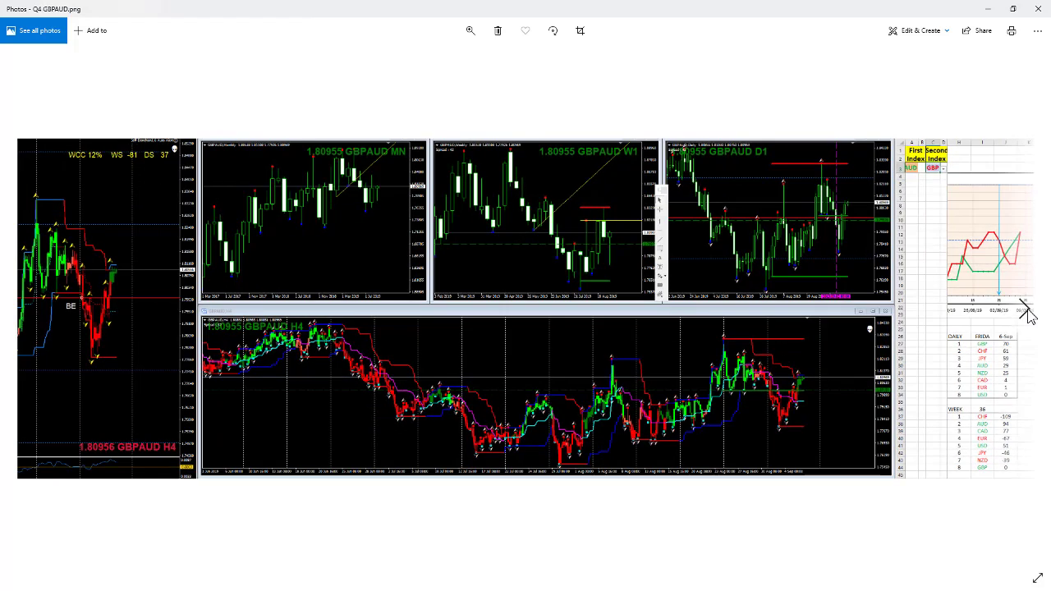
# - View the GBPCAD chart images in order from R1 through R4
pyautogui.click(1028, 313)
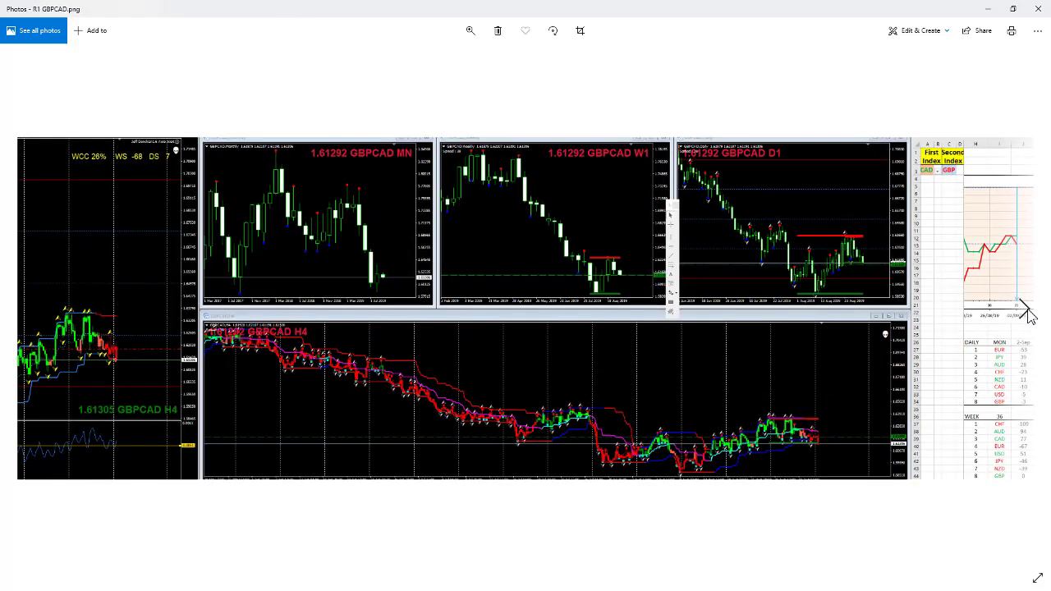
pyautogui.click(1028, 313)
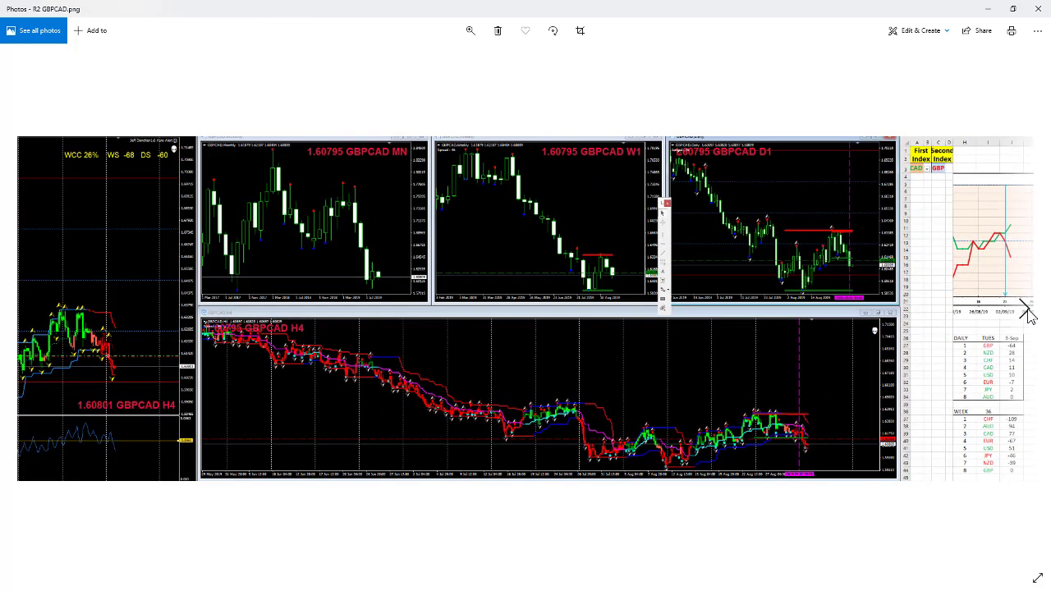
pyautogui.click(1029, 312)
pyautogui.click(1028, 313)
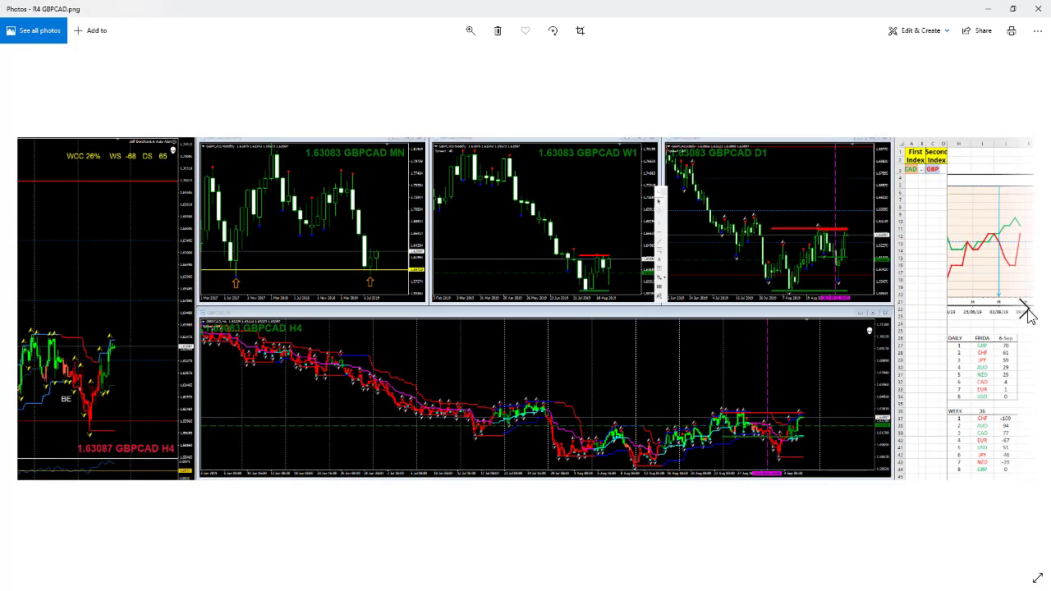
# - View the GBPNZD chart images in order from S1 through S4 and close the image viewer
pyautogui.click(1028, 312)
pyautogui.click(1029, 312)
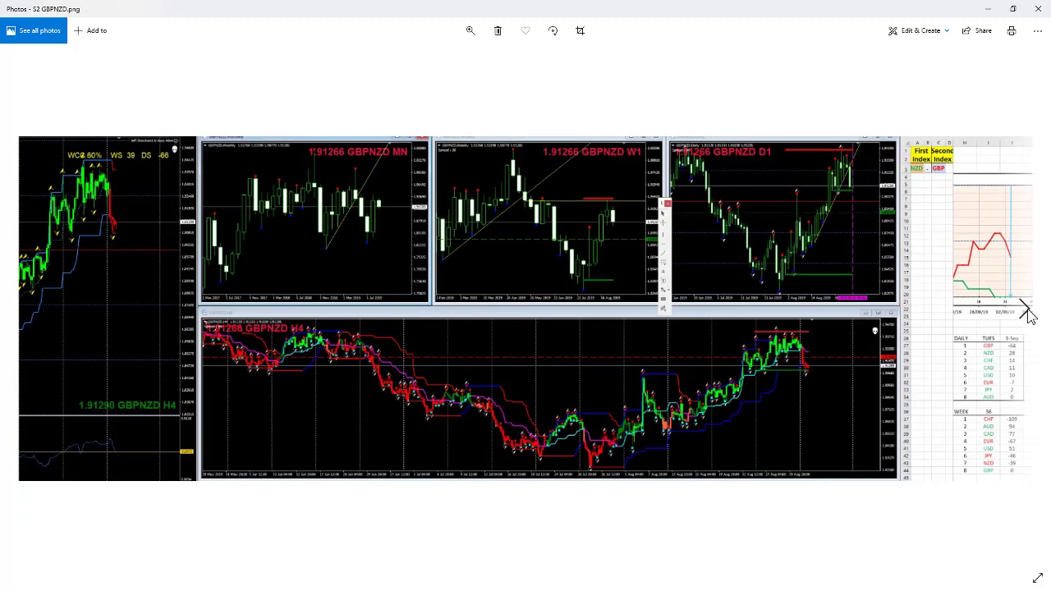
pyautogui.click(1029, 313)
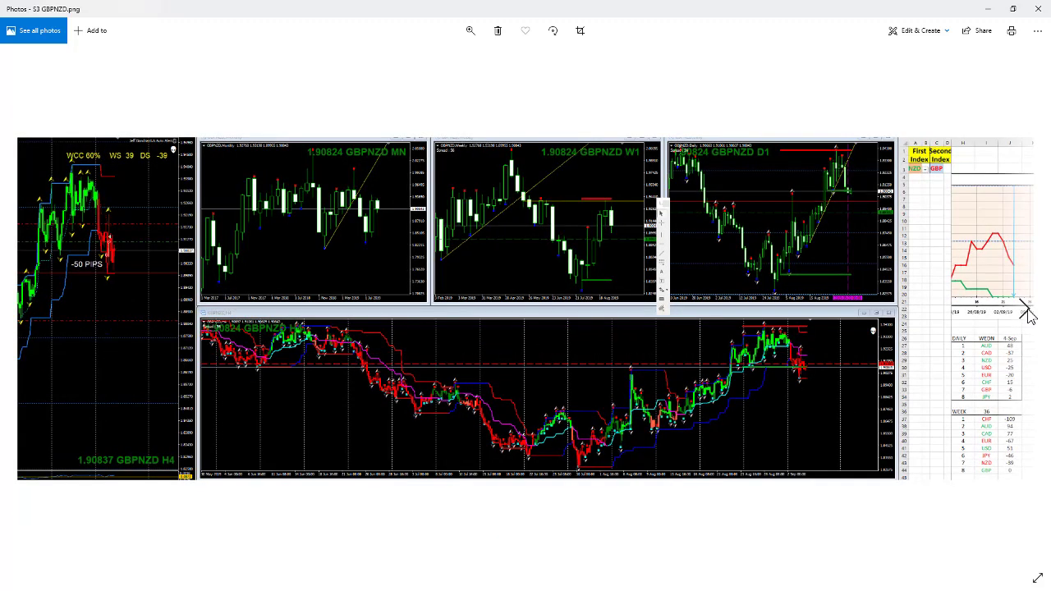
pyautogui.click(1030, 314)
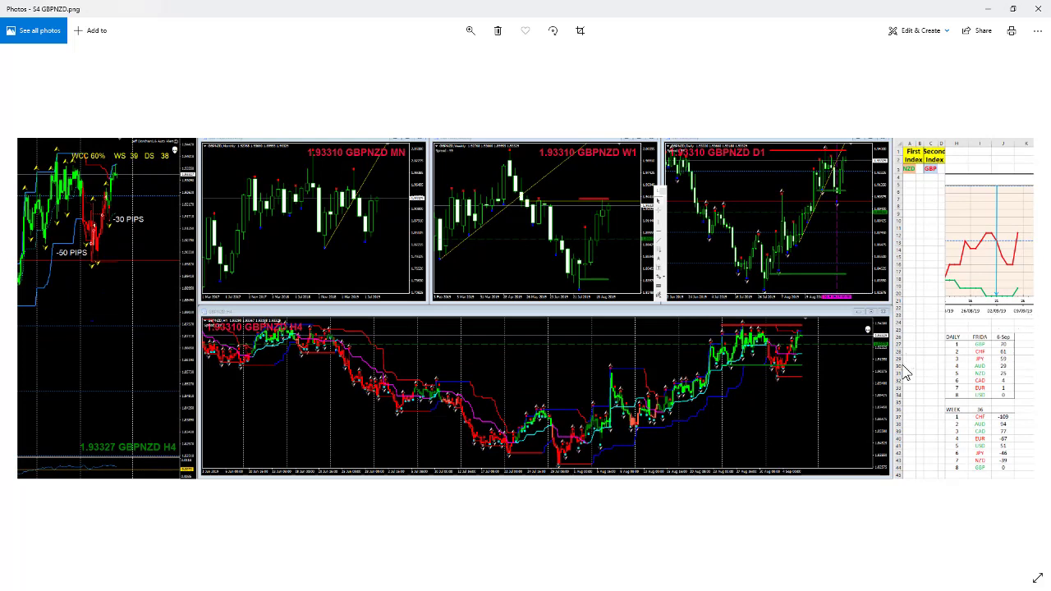
pyautogui.click(1039, 8)
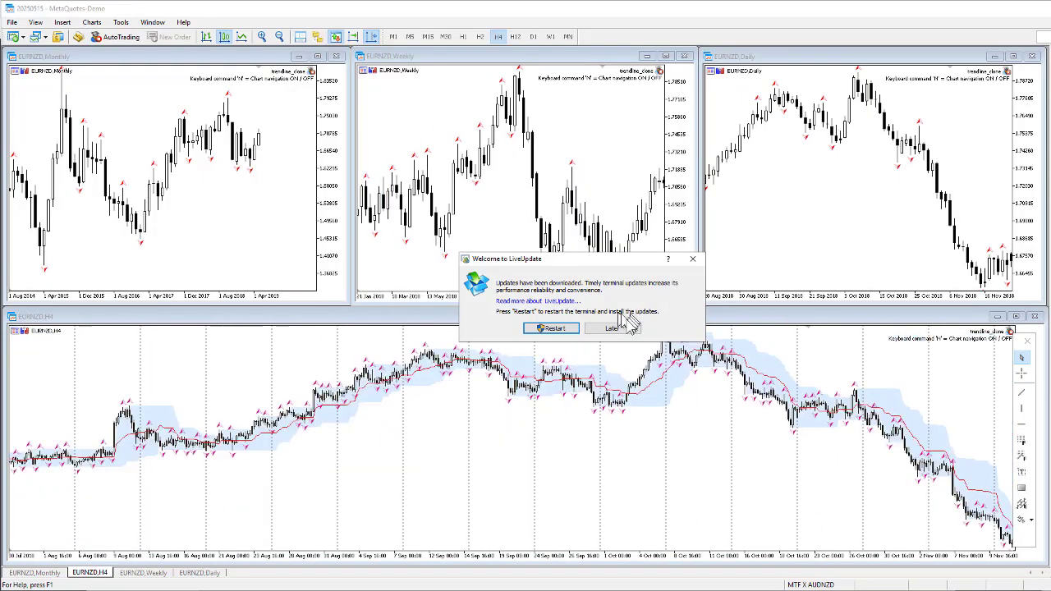
# - Postpone the MetaTrader terminal update and enlarge the candles on the weekly EURNZD chart
pyautogui.click(613, 329)
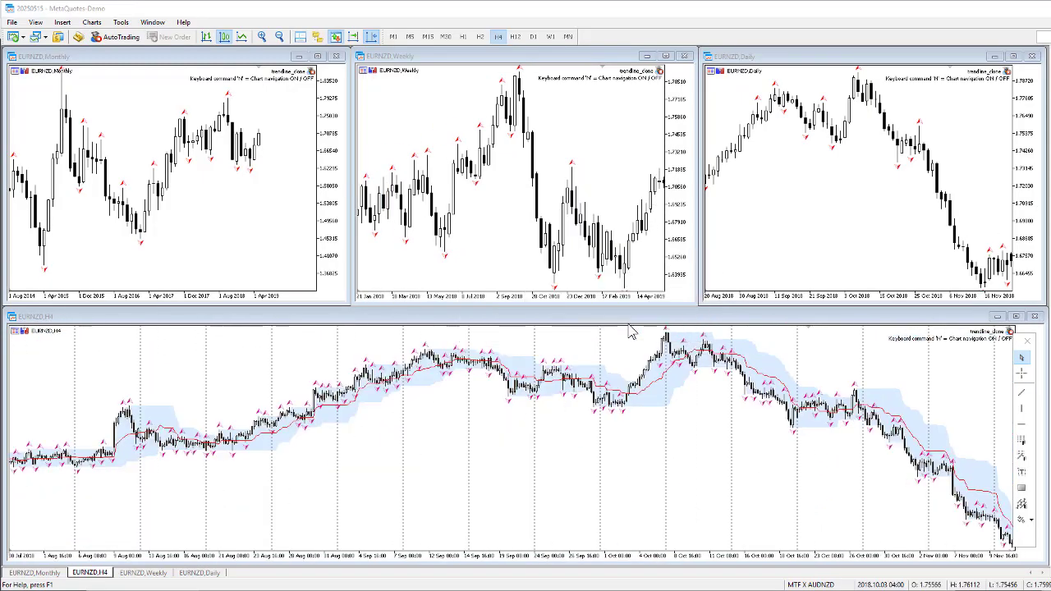
pyautogui.click(723, 223)
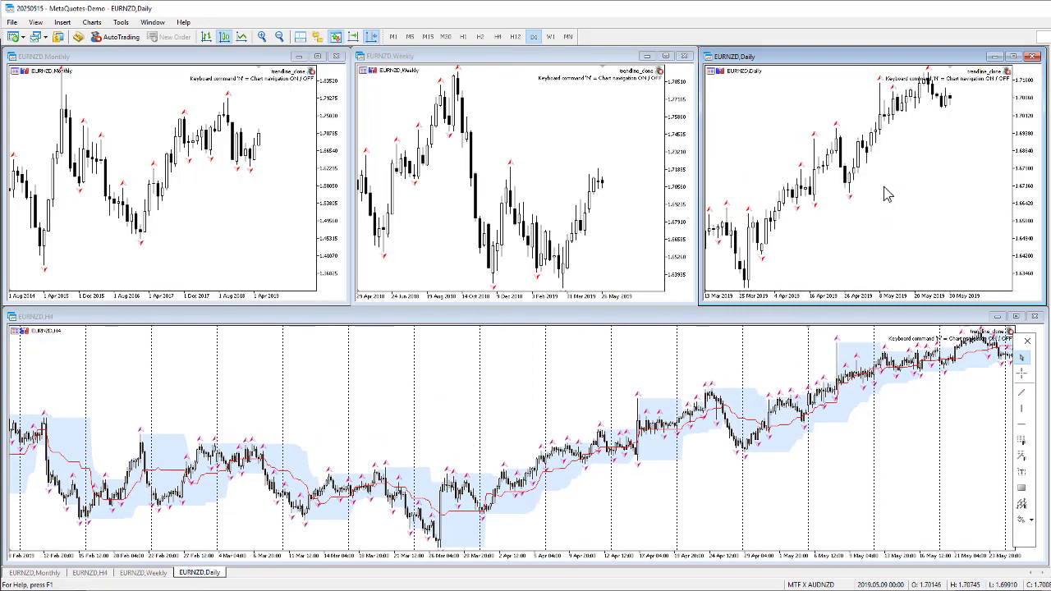
pyautogui.click(598, 165)
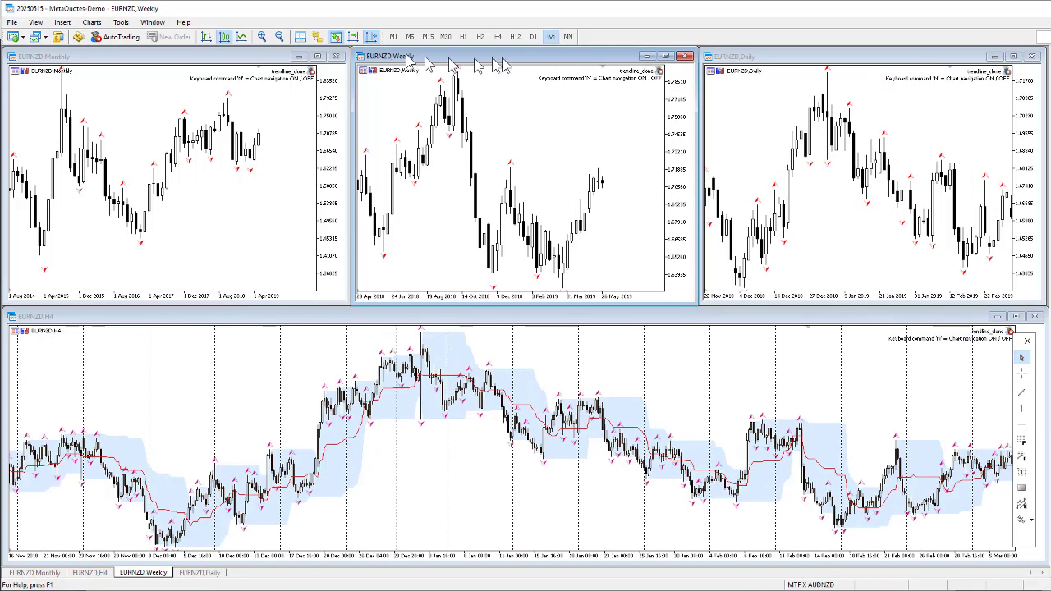
pyautogui.click(263, 37)
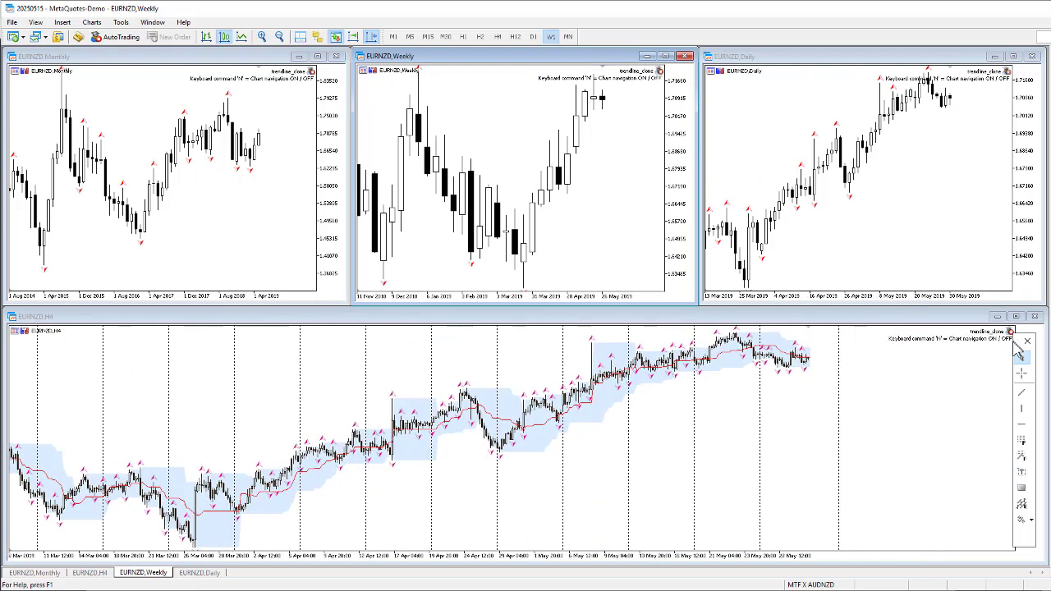
# - Move the drawing tools between the weekly and daily charts and draw a falling trendline through the March 2019 highs on the weekly EURNZD chart
pyautogui.moveTo(1019, 349)
pyautogui.mouseDown()
pyautogui.moveTo(785, 228)
pyautogui.moveTo(679, 123)
pyautogui.moveTo(701, 106)
pyautogui.mouseUp()
pyautogui.click(702, 148)
pyautogui.moveTo(499, 185); pyautogui.dragTo(524, 214)
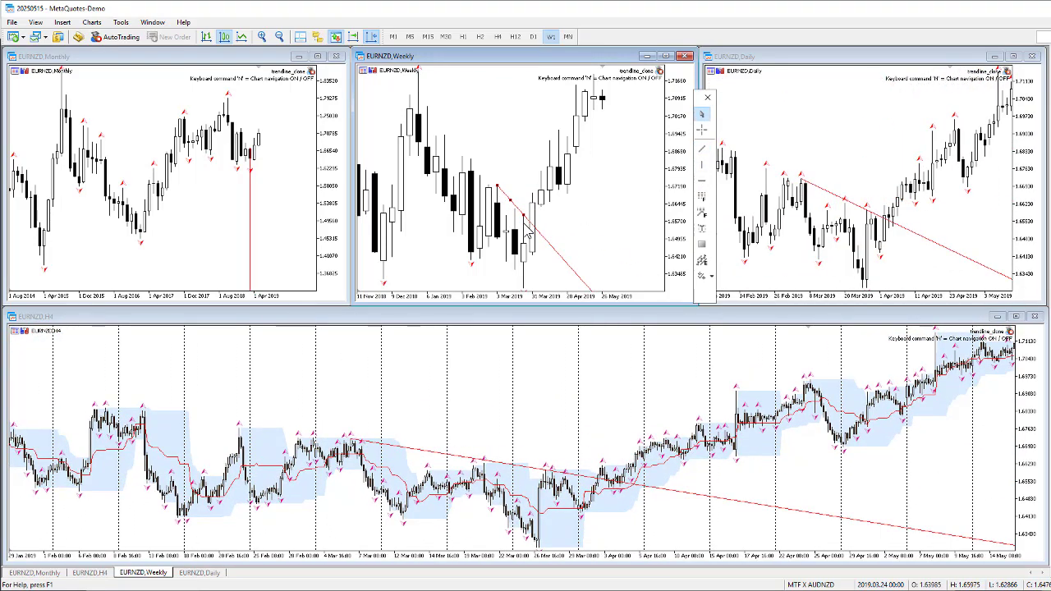
# - Place a vertical line on the daily EURNZD chart at 5 April 2019
pyautogui.click(850, 111)
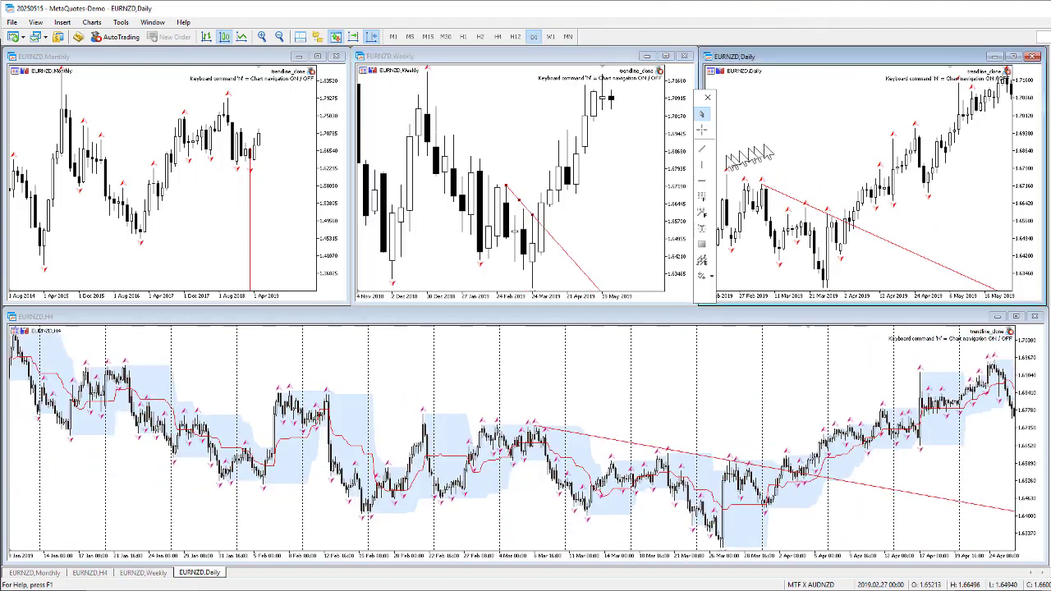
pyautogui.click(708, 168)
pyautogui.moveTo(834, 234); pyautogui.dragTo(859, 239)
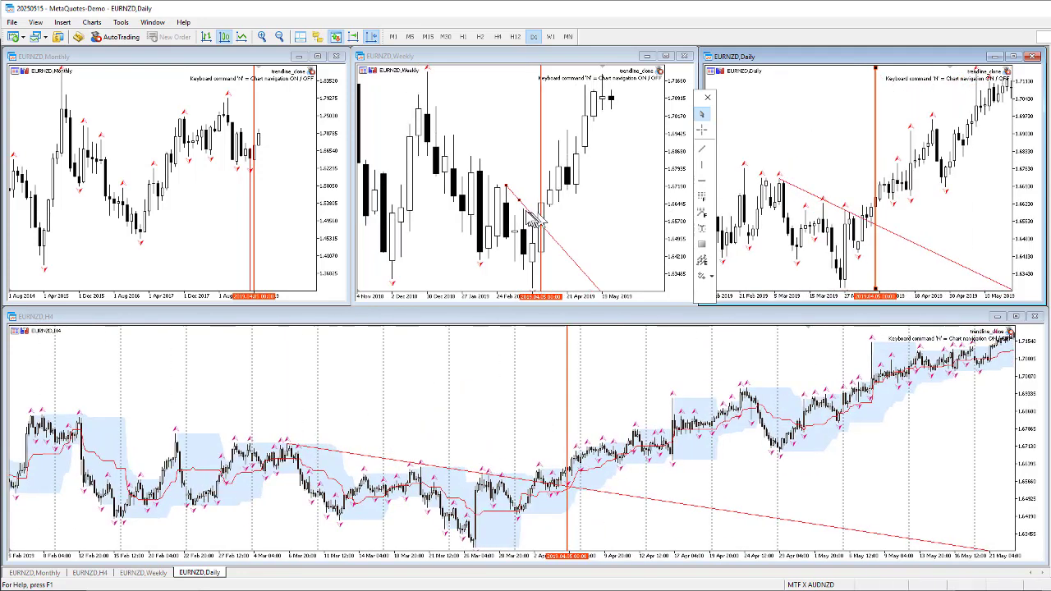
# - Reposition the weekly EURNZD trendline so that it rises from the February 2019 low
pyautogui.click(553, 212)
pyautogui.moveTo(552, 212)
pyautogui.mouseDown()
pyautogui.moveTo(567, 201)
pyautogui.moveTo(515, 190)
pyautogui.moveTo(585, 212)
pyautogui.moveTo(493, 257)
pyautogui.mouseUp()
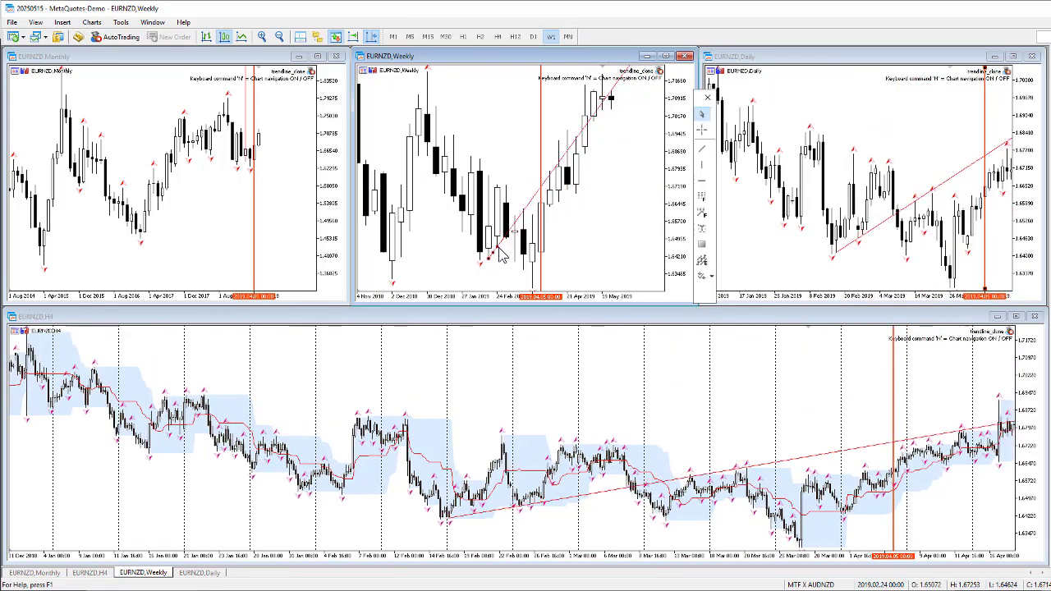
# - Move the daily chart's vertical line to 13 March 2019 and add a horizontal line at about 1.655
pyautogui.click(871, 226)
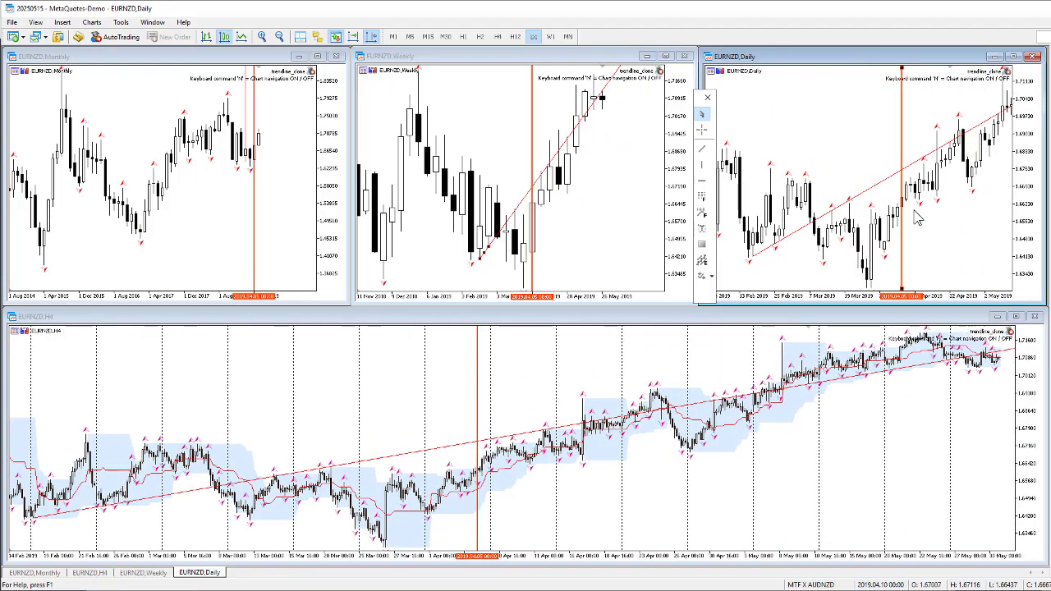
pyautogui.moveTo(906, 228); pyautogui.dragTo(830, 239)
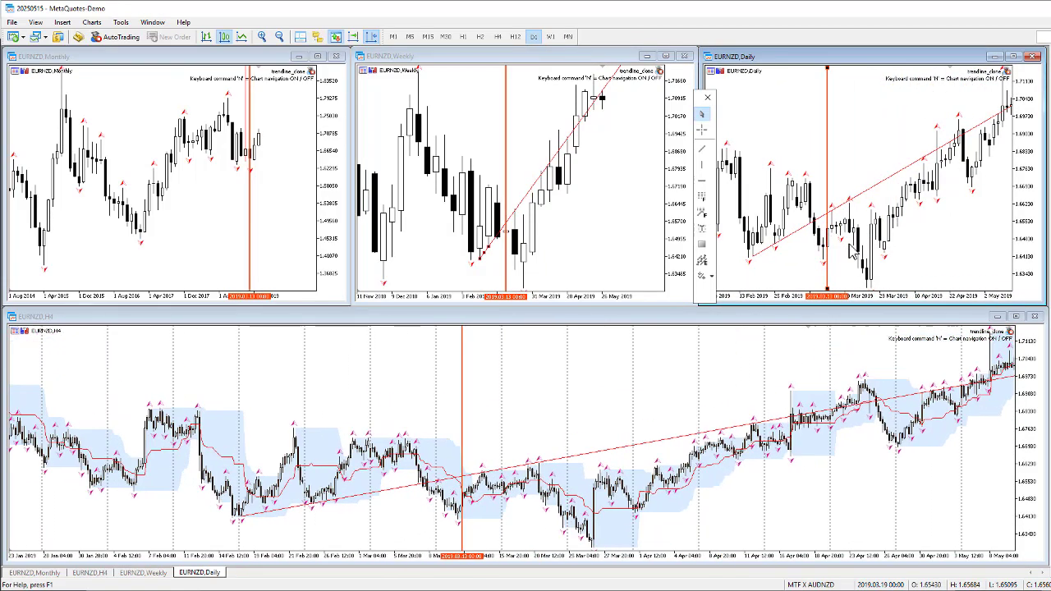
pyautogui.click(702, 182)
pyautogui.click(834, 221)
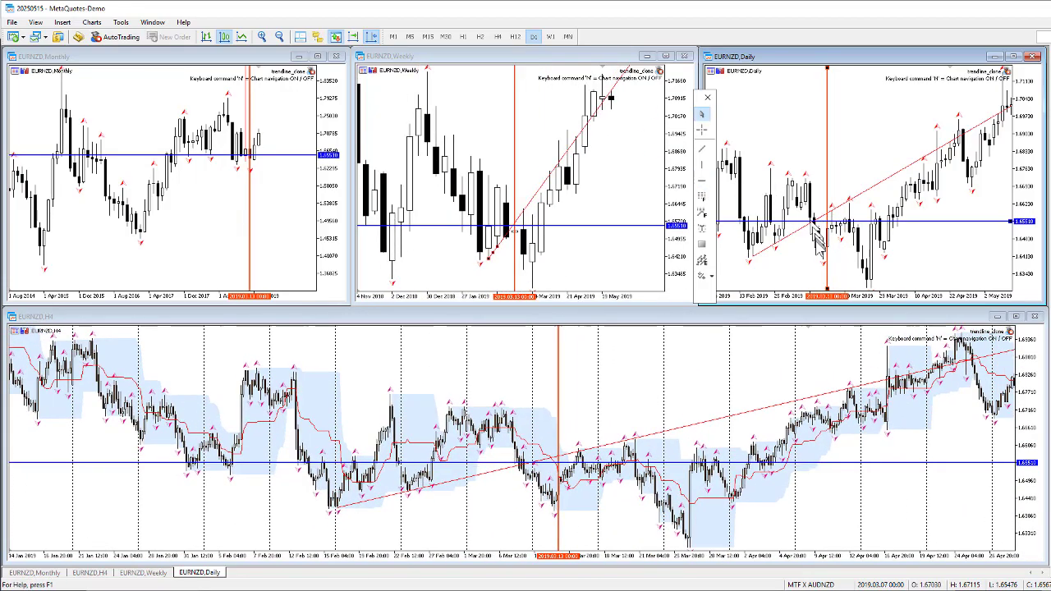
# - Move the daily chart's vertical line to 21 March 2019, and delete the vertical and horizontal lines
pyautogui.moveTo(832, 241); pyautogui.dragTo(855, 263)
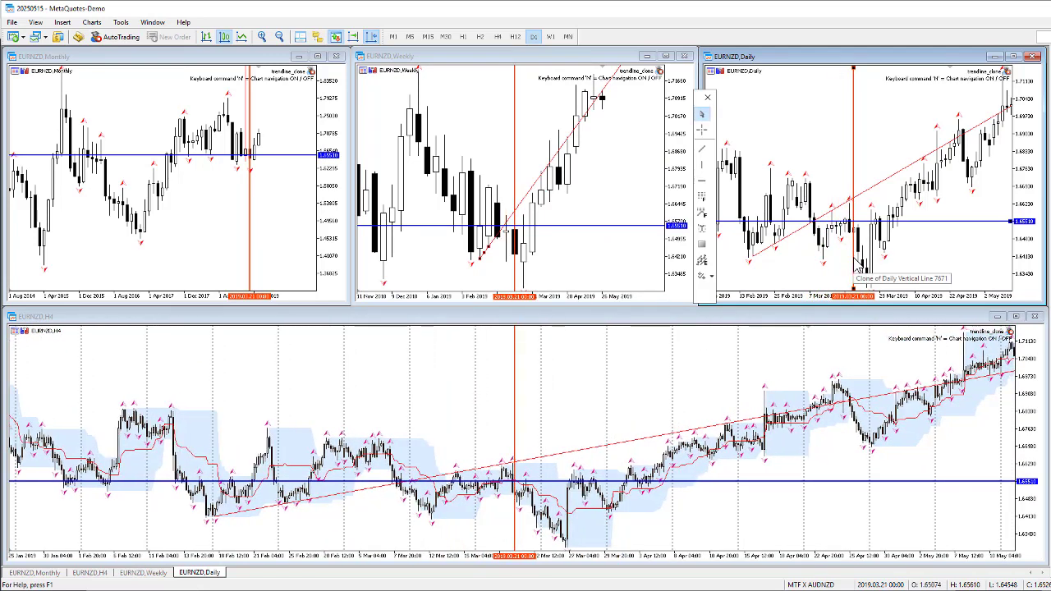
pyautogui.rightClick(858, 268)
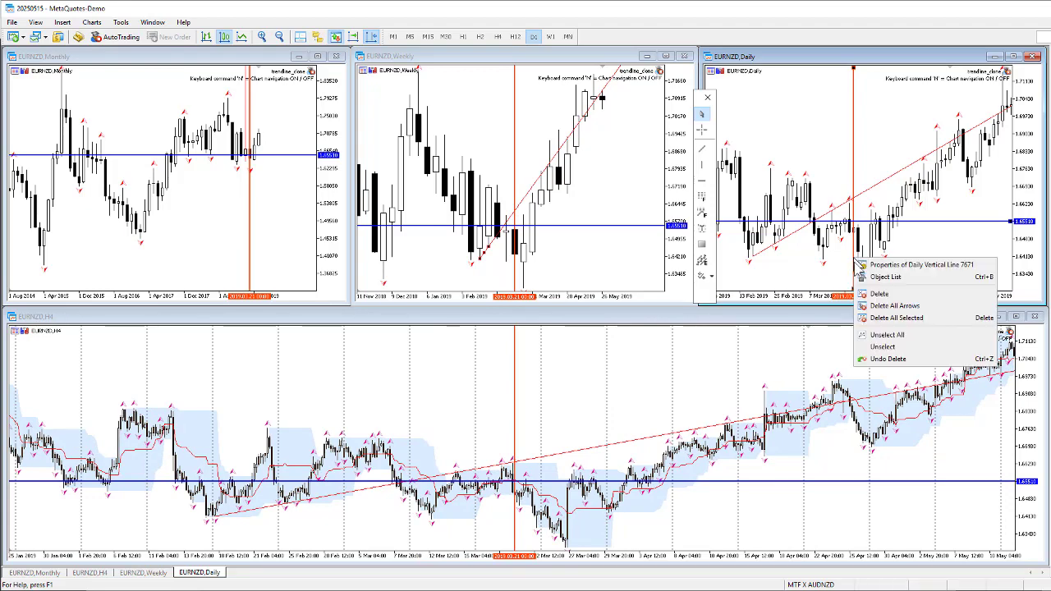
pyautogui.click(887, 299)
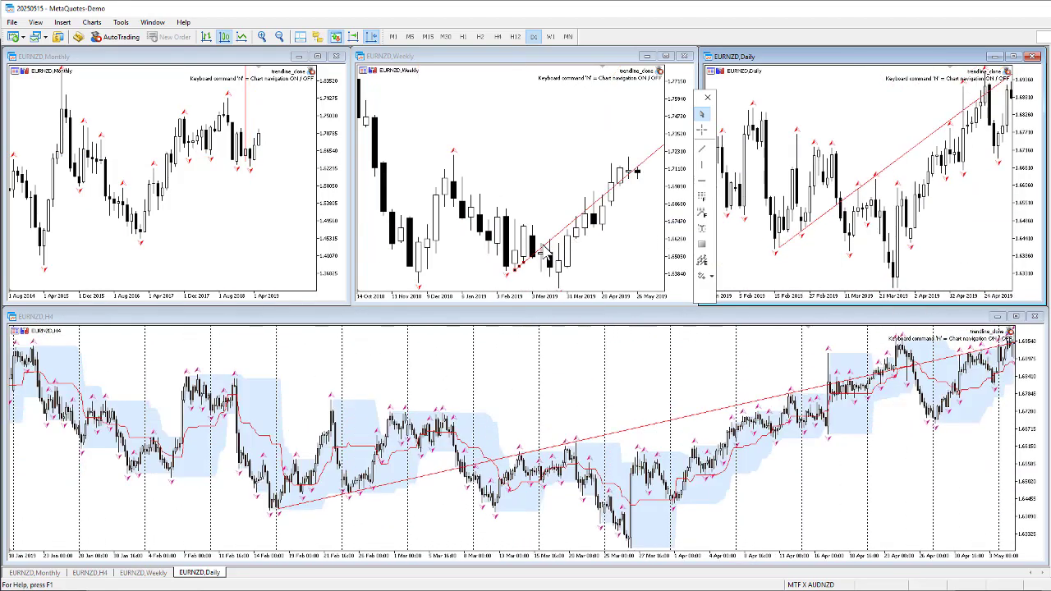
# - Reposition the weekly EURNZD trendline so that it falls from January 2019, and place a vertical line at 10 February 2019
pyautogui.click(493, 238)
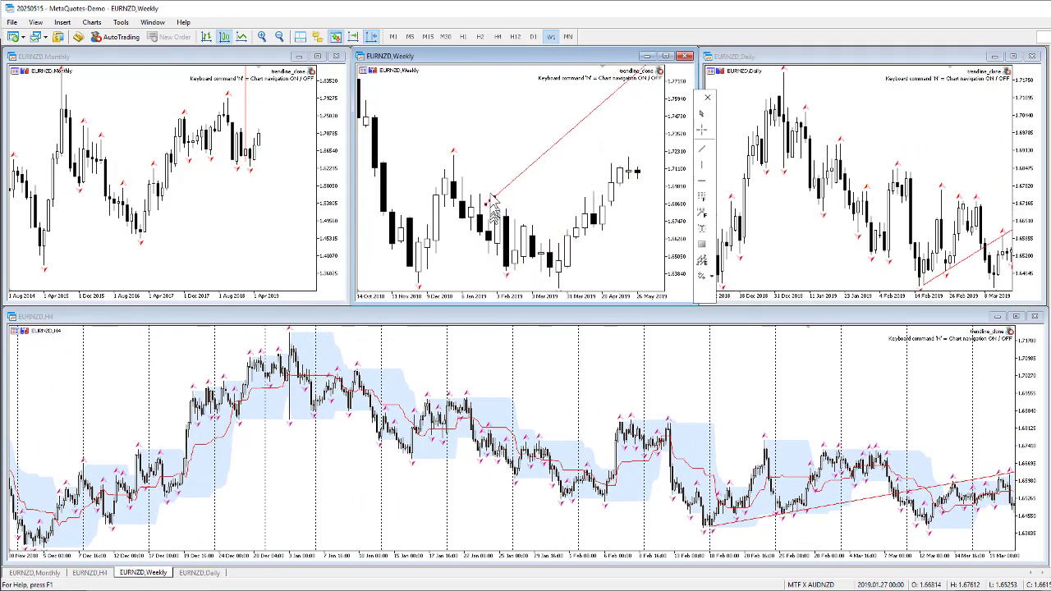
pyautogui.moveTo(493, 207)
pyautogui.mouseDown()
pyautogui.moveTo(559, 144)
pyautogui.moveTo(496, 222)
pyautogui.mouseUp()
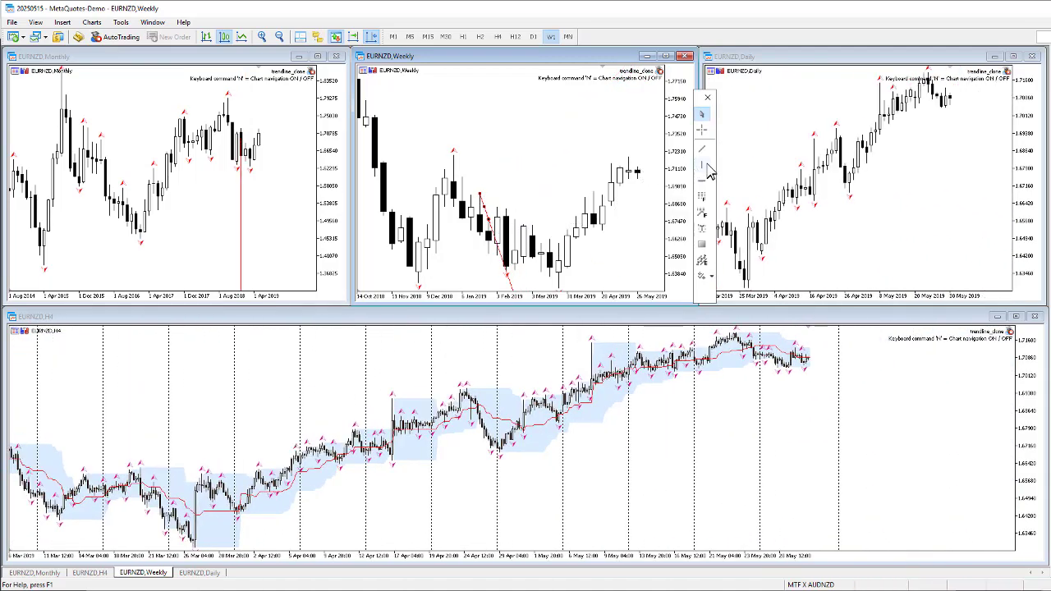
pyautogui.click(505, 204)
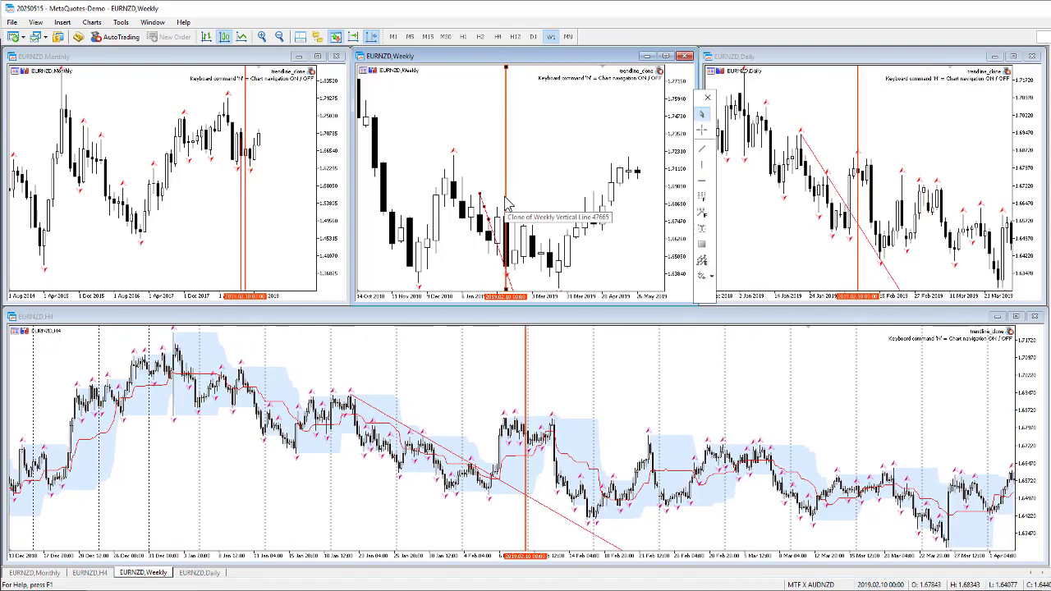
# - Add a horizontal line at about 1.661 on the daily chart and examine the February 2019 candles with the crosshair
pyautogui.click(869, 129)
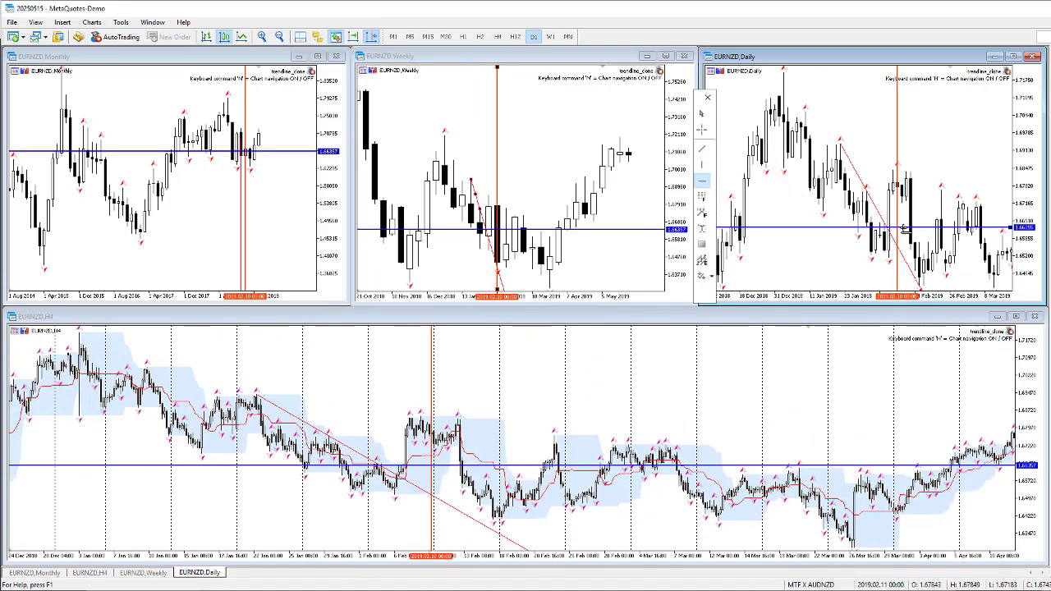
pyautogui.middleClick(910, 230)
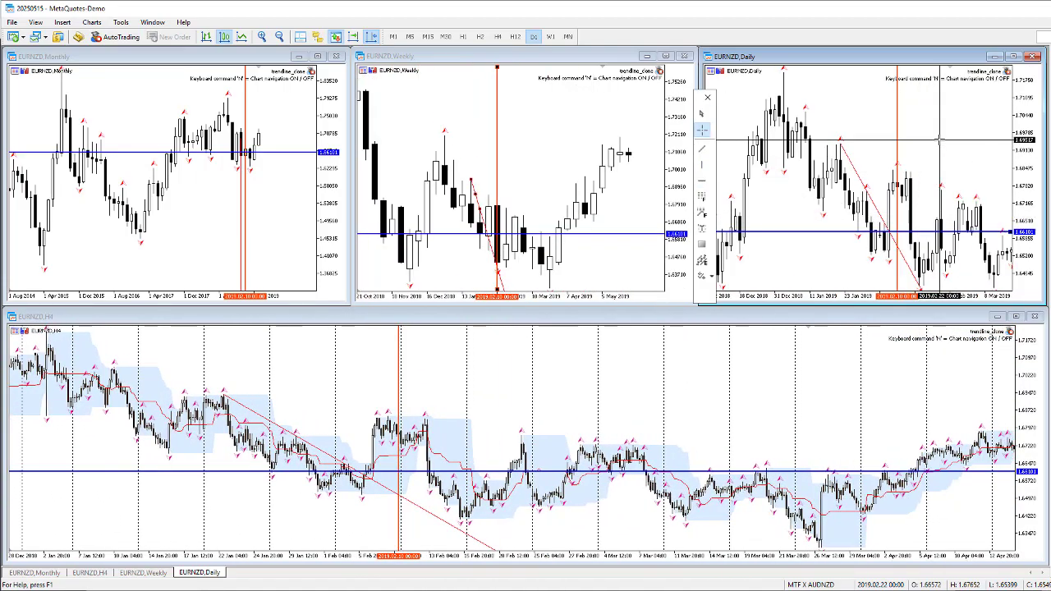
pyautogui.middleClick(941, 141)
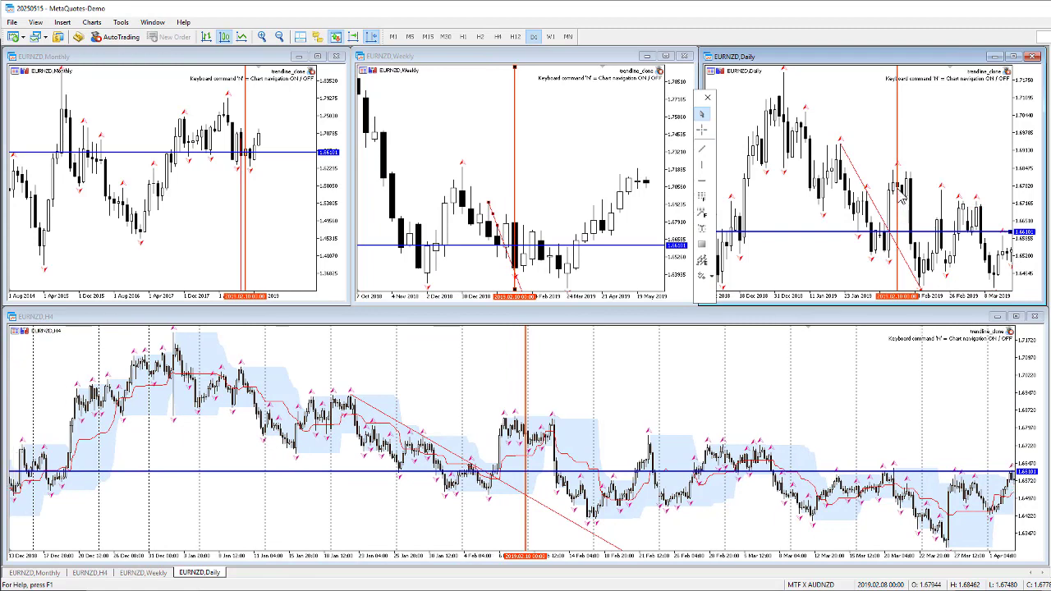
pyautogui.middleClick(906, 202)
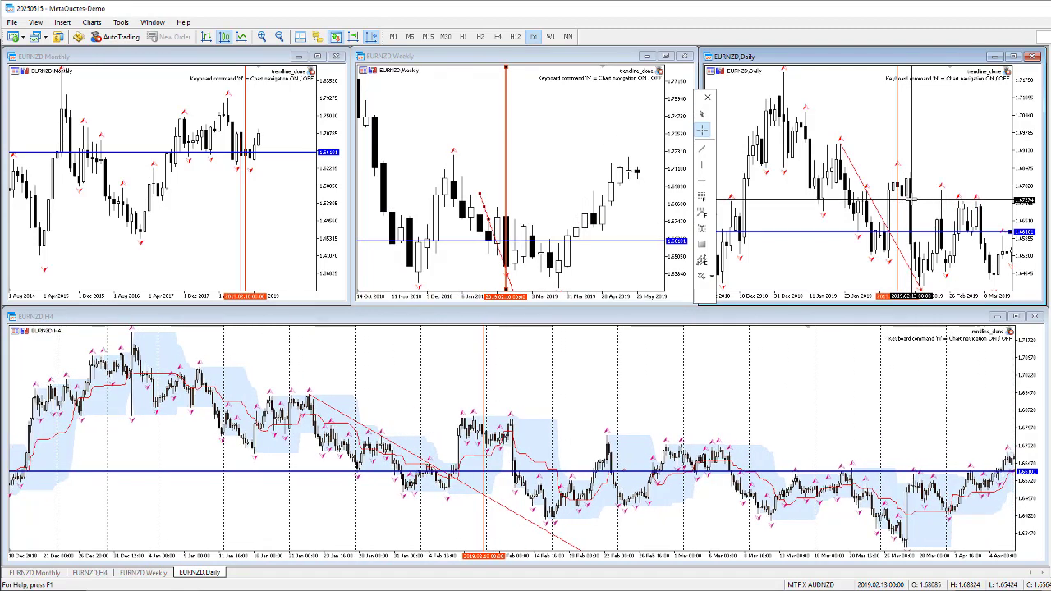
pyautogui.middleClick(944, 214)
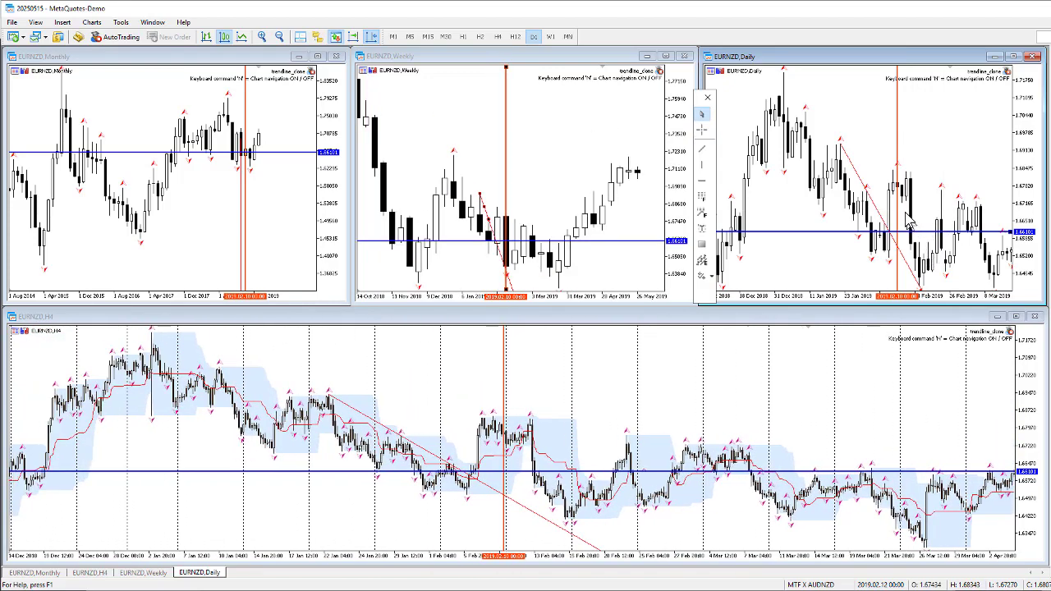
# - Delete the horizontal and vertical lines, and reposition the weekly trendline so that it rises steeply from December 2018
pyautogui.rightClick(901, 239)
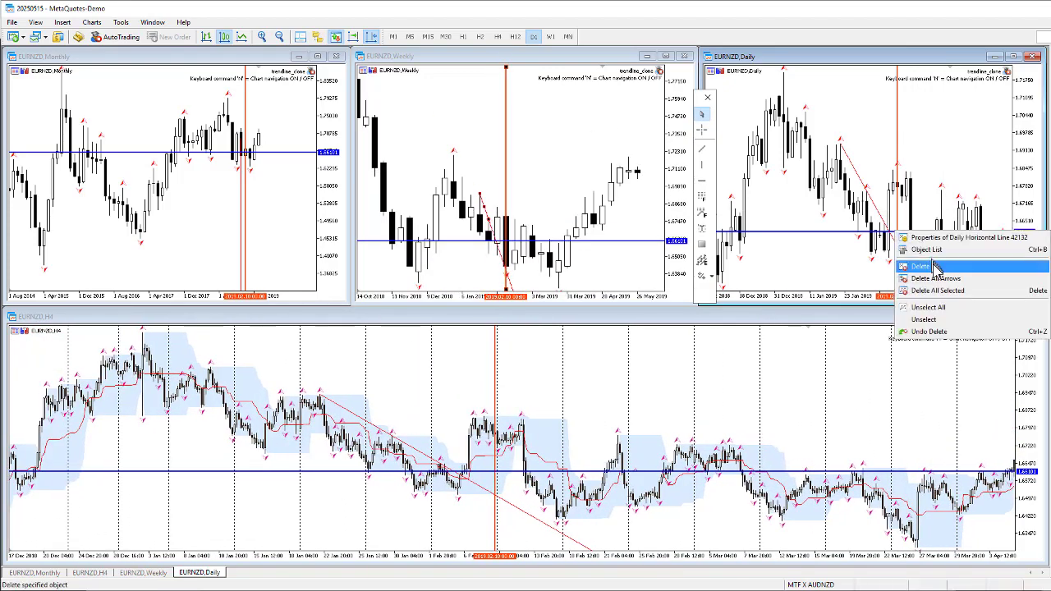
pyautogui.click(928, 266)
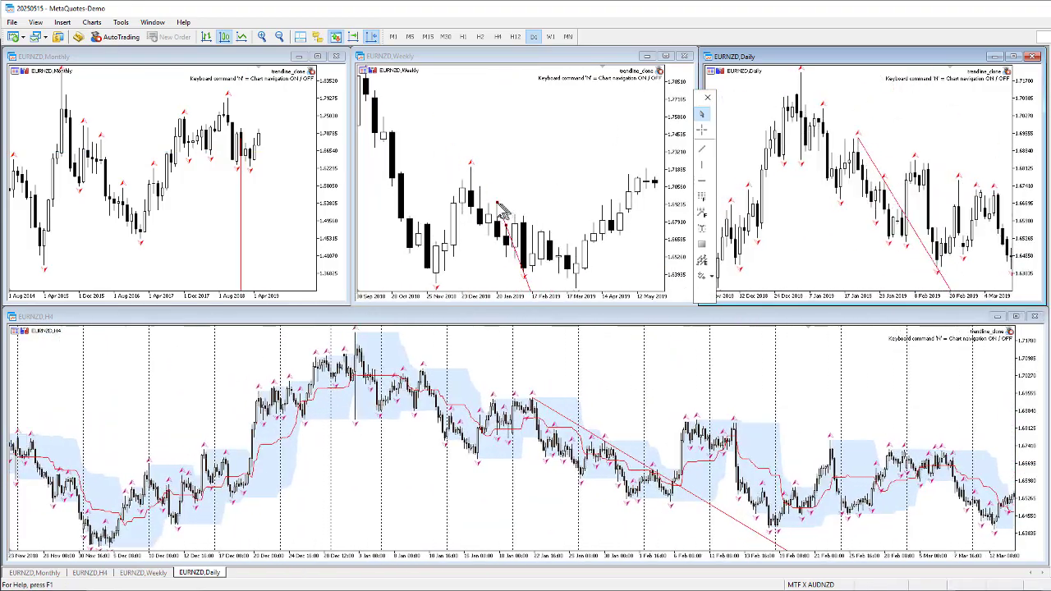
pyautogui.moveTo(500, 212); pyautogui.dragTo(511, 235)
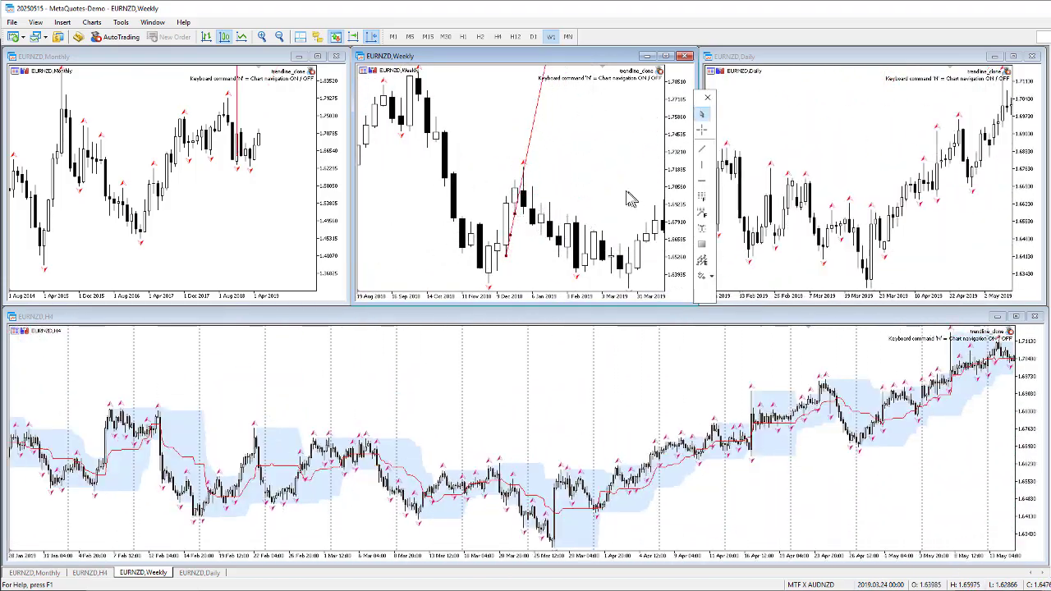
# - Place a vertical line at 6 January 2019 on the weekly chart and a horizontal line at about 1.702 on the daily chart
pyautogui.click(532, 230)
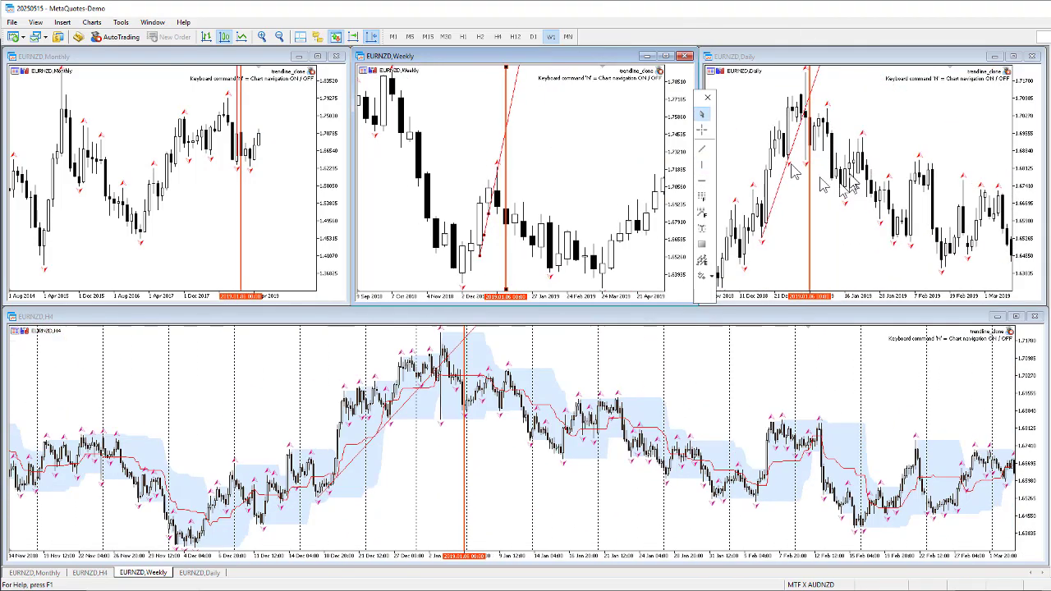
pyautogui.click(711, 168)
pyautogui.click(702, 180)
pyautogui.click(831, 117)
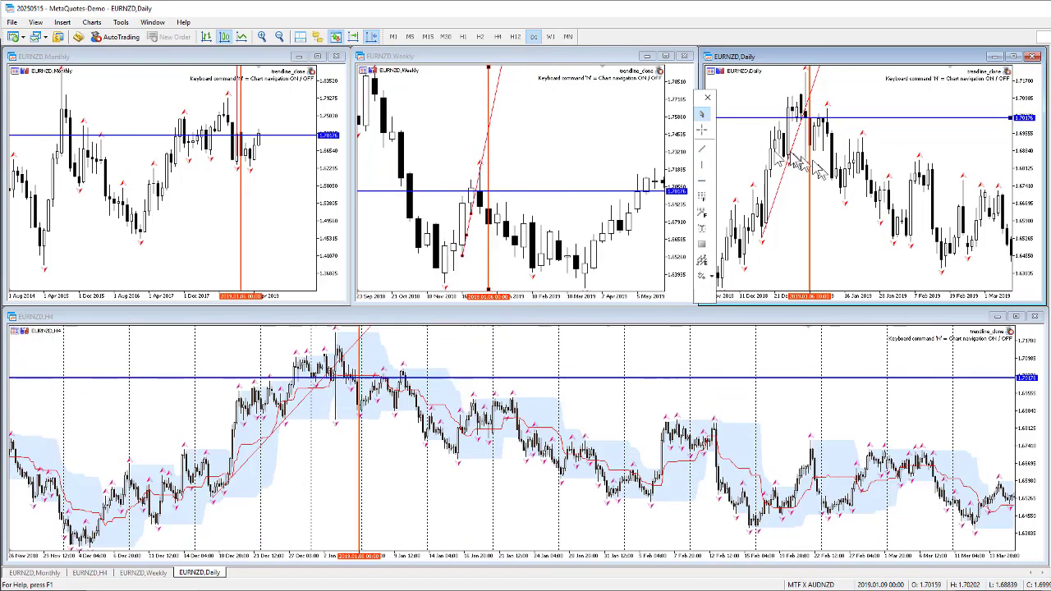
# - Add a second vertical line on the daily chart at 11 January 2019 and move it to 23 January 2019
pyautogui.click(703, 164)
pyautogui.click(836, 164)
pyautogui.moveTo(836, 165); pyautogui.dragTo(831, 168)
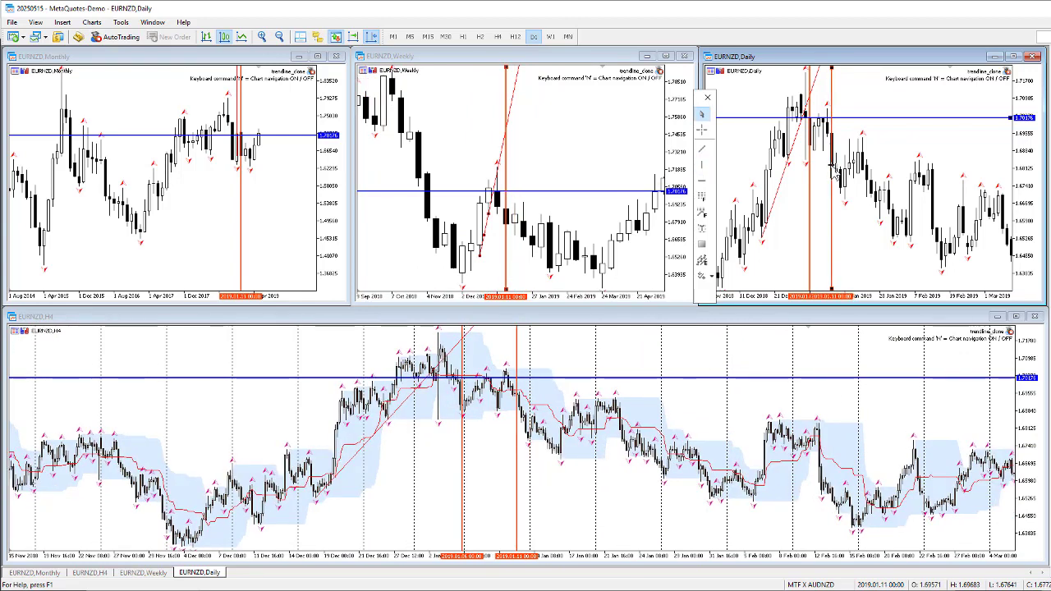
pyautogui.moveTo(837, 176); pyautogui.dragTo(868, 194)
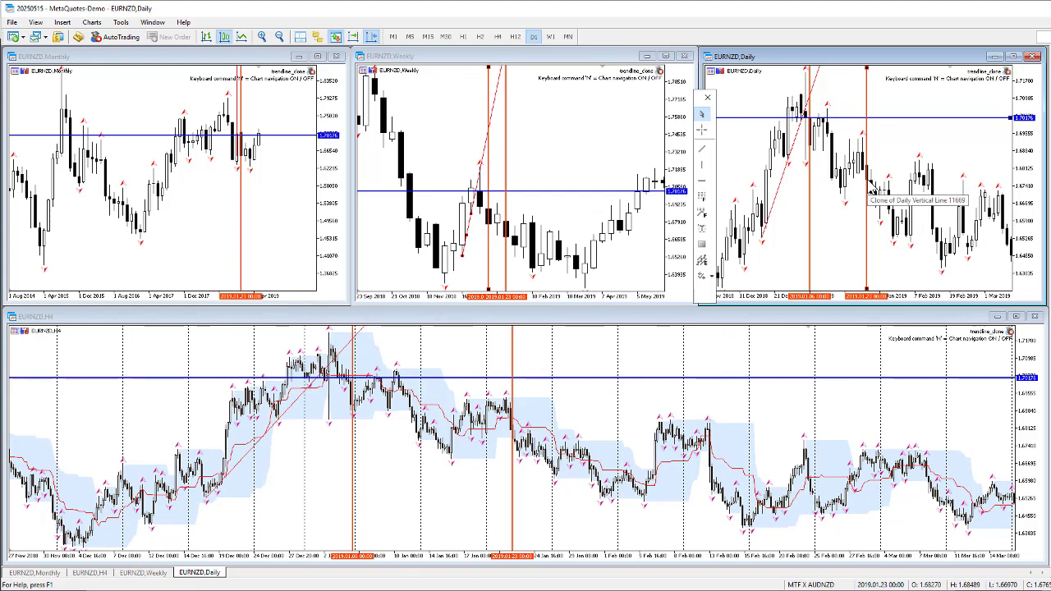
# - Delete the daily chart's 23 January vertical line and horizontal line, and remove the weekly chart's trendline and vertical line
pyautogui.rightClick(869, 194)
pyautogui.click(881, 224)
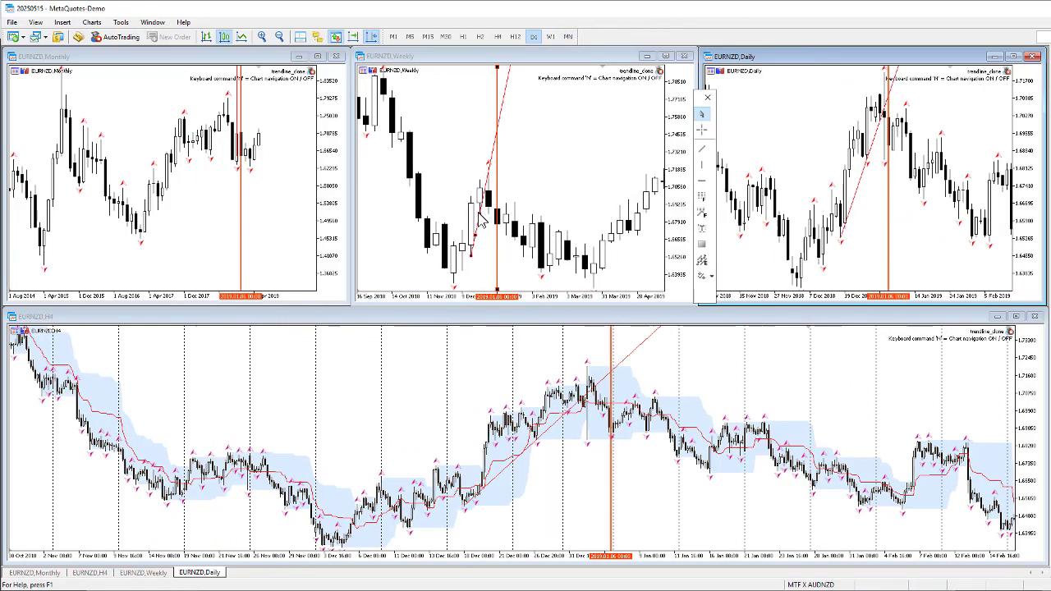
pyautogui.rightClick(484, 216)
pyautogui.click(516, 273)
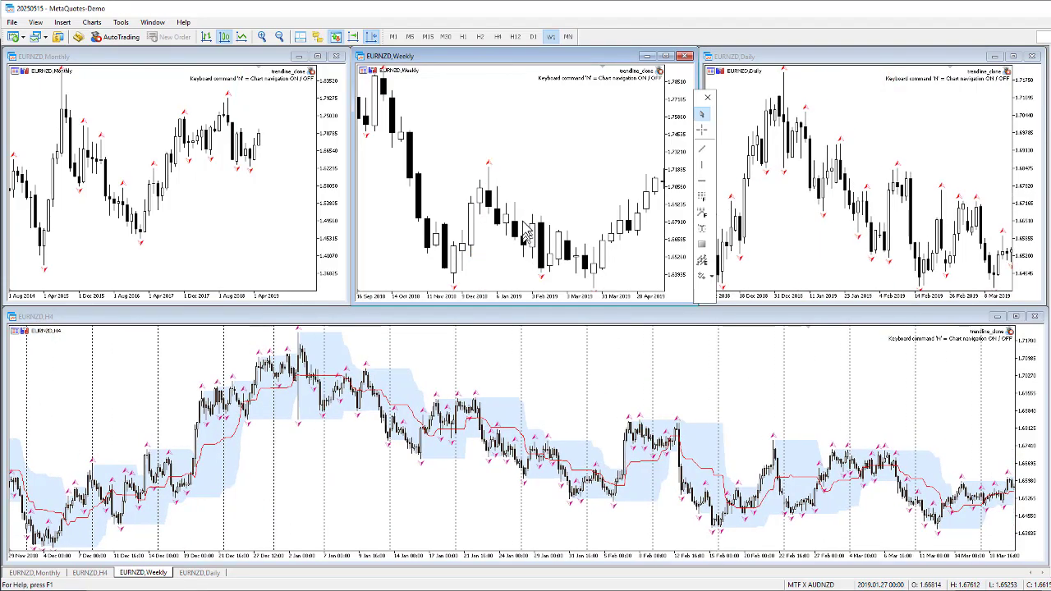
# - Draw a falling trendline from November 2018 on the weekly chart and place a vertical line at 16 December 2018
pyautogui.click(702, 150)
pyautogui.moveTo(567, 226); pyautogui.dragTo(580, 245)
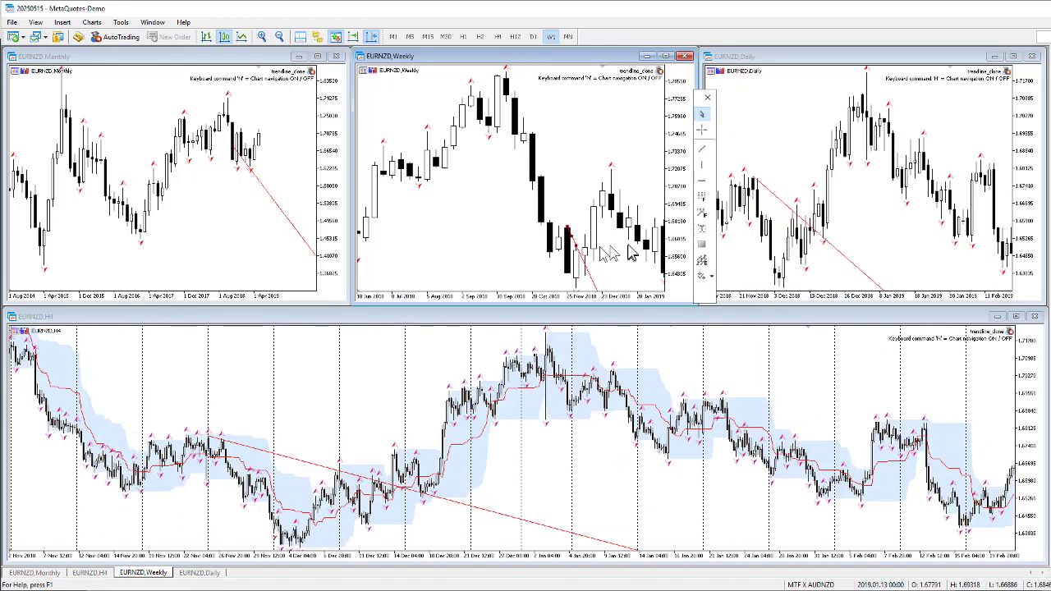
pyautogui.click(593, 220)
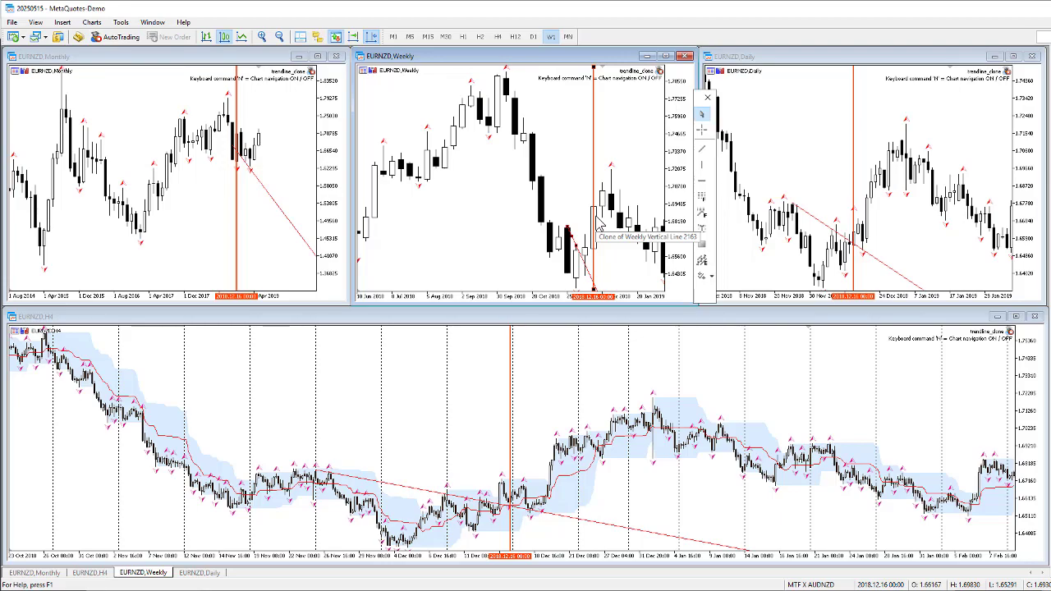
# - Add a horizontal line on the daily chart and lower it to about 1.657
pyautogui.click(801, 245)
pyautogui.click(701, 180)
pyautogui.click(863, 239)
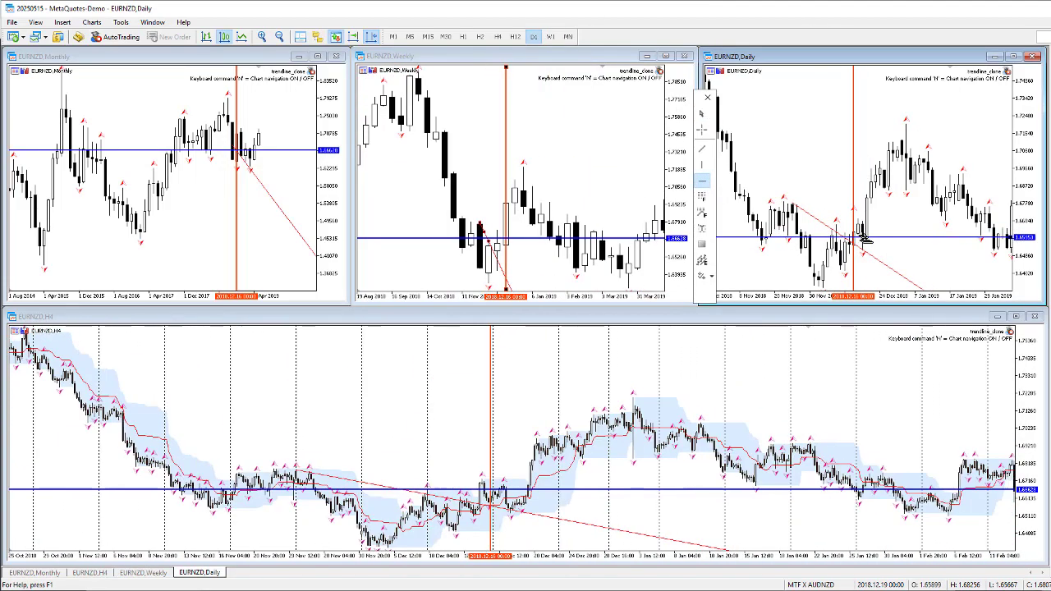
pyautogui.moveTo(864, 239); pyautogui.dragTo(867, 243)
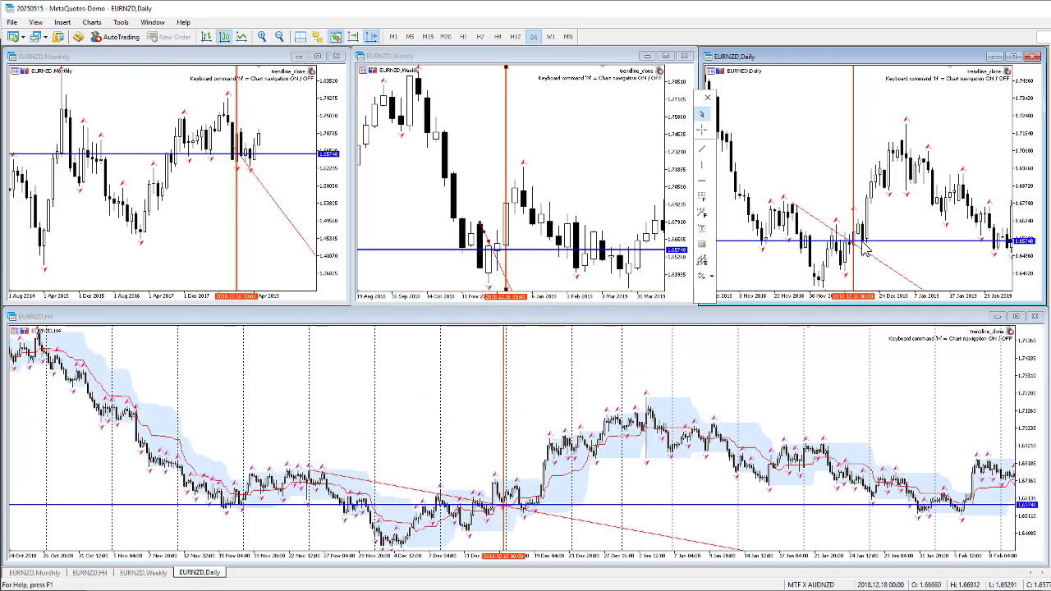
# - Delete the horizontal and vertical lines, and reposition the weekly trendline so that it rises from about 30 September 2018
pyautogui.rightClick(862, 241)
pyautogui.click(892, 280)
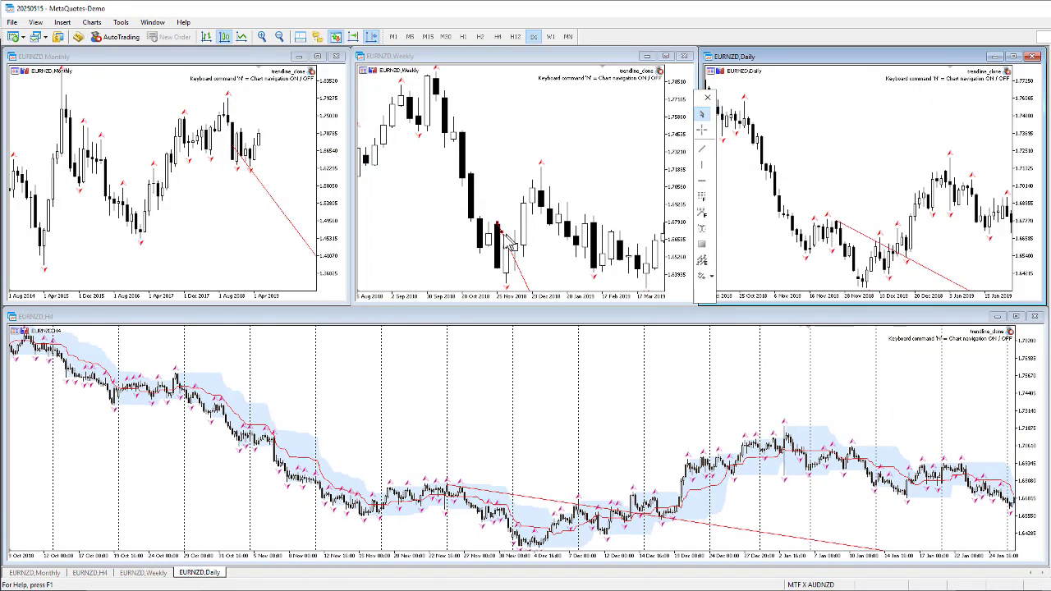
pyautogui.click(459, 192)
pyautogui.moveTo(458, 192)
pyautogui.mouseDown()
pyautogui.moveTo(438, 164)
pyautogui.moveTo(456, 111)
pyautogui.moveTo(509, 145)
pyautogui.moveTo(474, 134)
pyautogui.mouseUp()
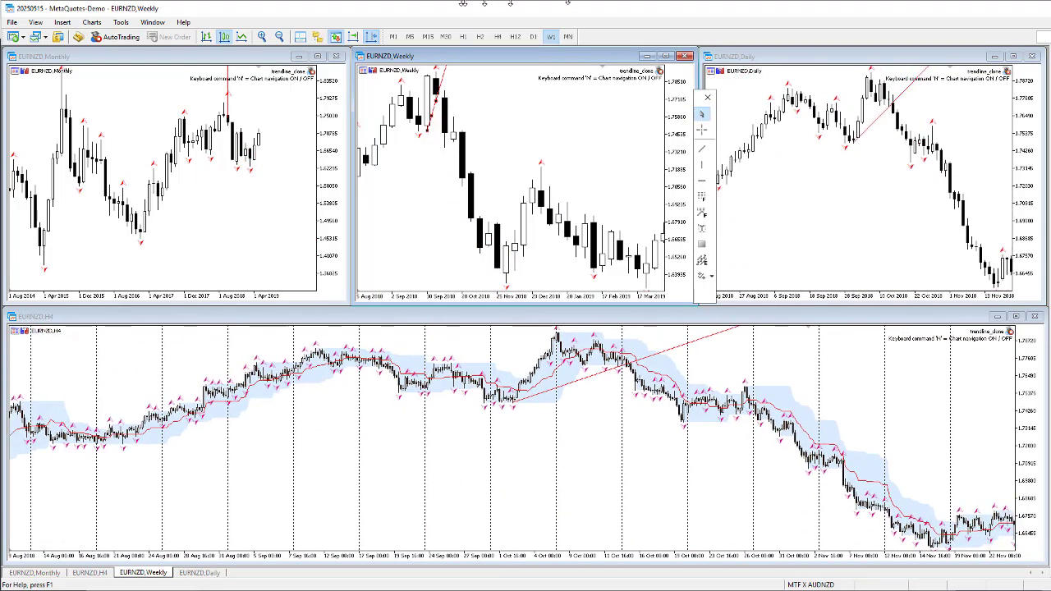
# - Place a vertical line on the weekly chart at 21 October 2018
pyautogui.click(702, 165)
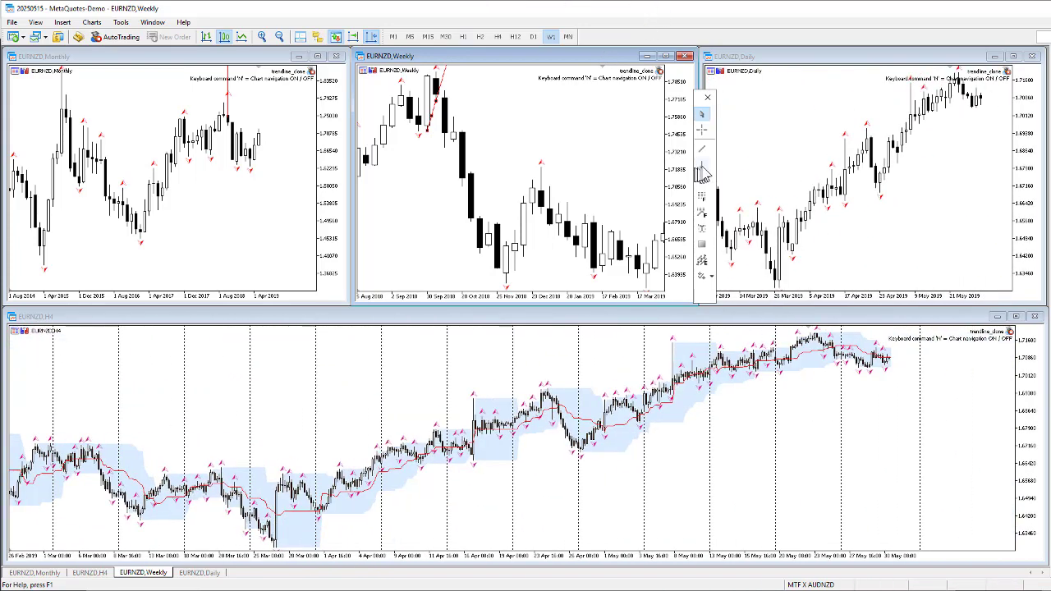
pyautogui.click(430, 175)
pyautogui.moveTo(438, 175); pyautogui.dragTo(459, 175)
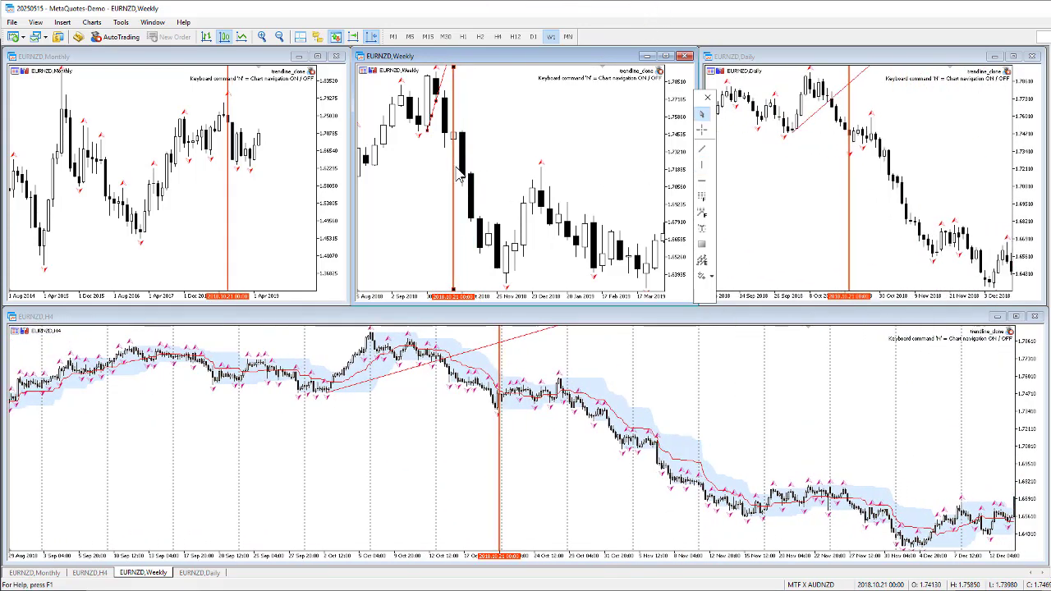
# - Add a second vertical line on the daily chart at 29 October 2018
pyautogui.click(877, 207)
pyautogui.scroll(-3, 876, 207)
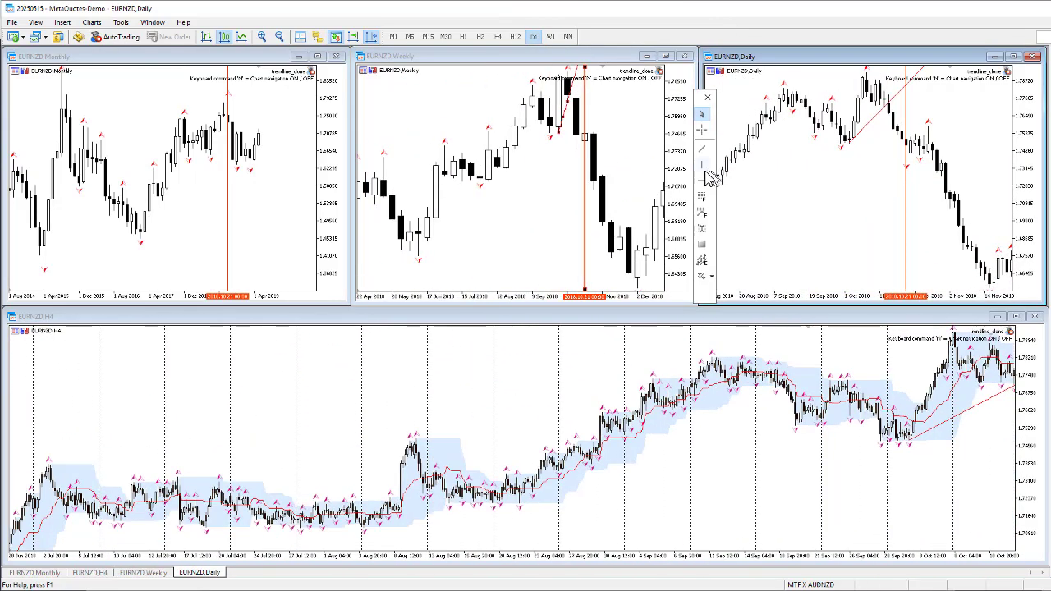
pyautogui.moveTo(835, 170); pyautogui.dragTo(937, 205)
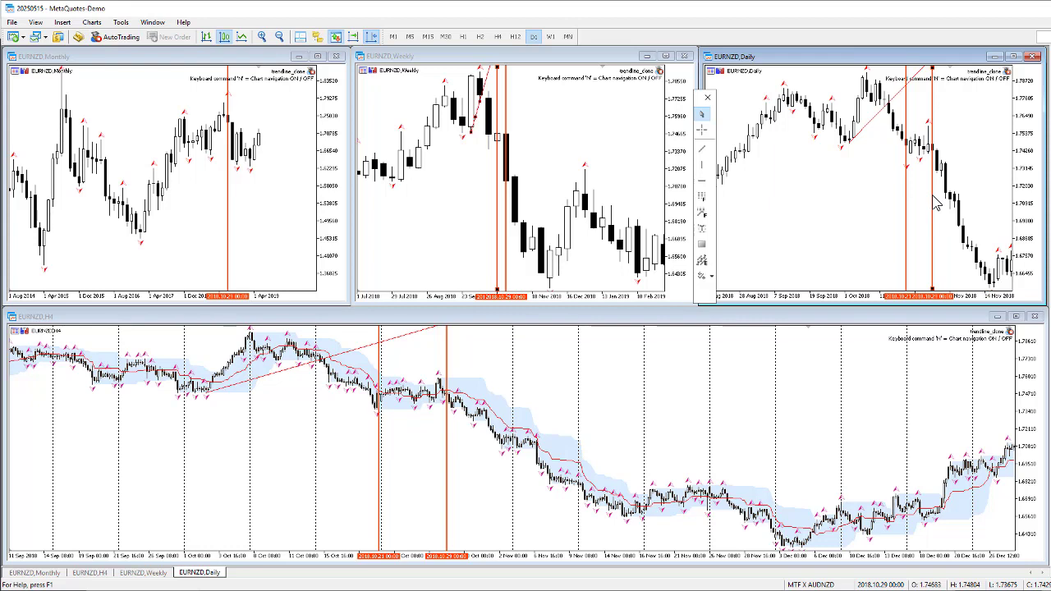
# - Delete the daily chart's 29 October vertical line, and set the weekly trendline falling from July 2018 with a vertical line at 17 August 2018
pyautogui.rightClick(933, 195)
pyautogui.click(957, 233)
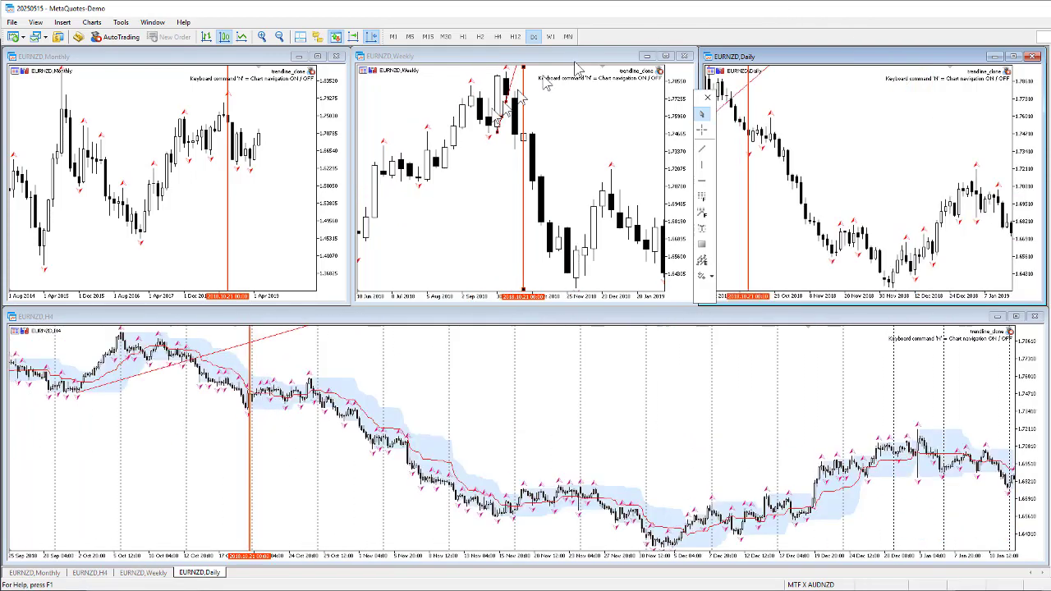
pyautogui.click(598, 121)
pyautogui.moveTo(598, 121)
pyautogui.mouseDown()
pyautogui.moveTo(477, 141)
pyautogui.moveTo(549, 172)
pyautogui.moveTo(493, 177)
pyautogui.moveTo(518, 185)
pyautogui.mouseUp()
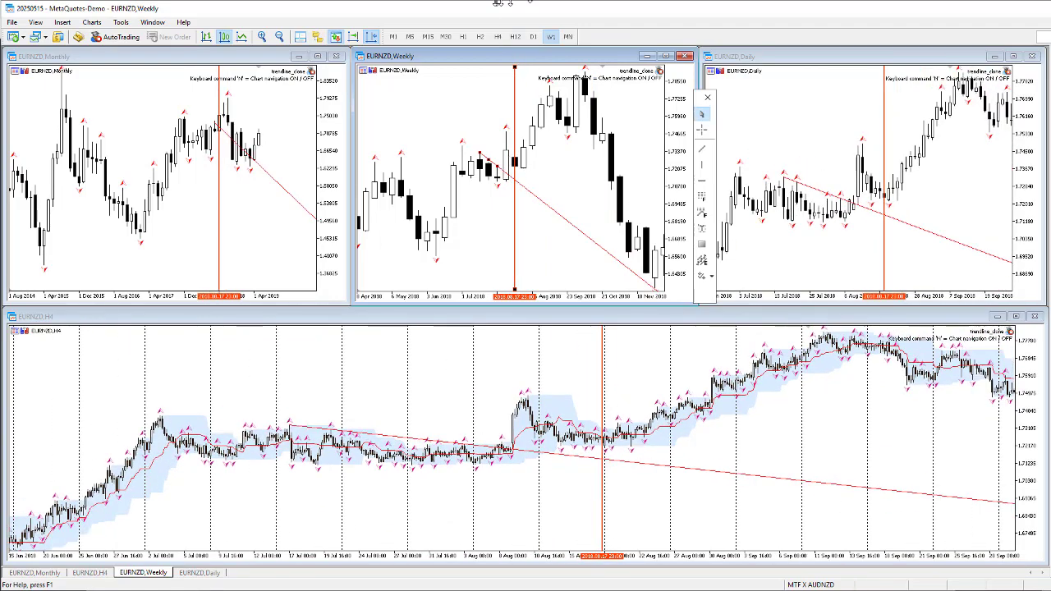
# - Add a horizontal line at about 1.723 on the daily chart, level with the mid-August 2018 candles
pyautogui.click(734, 137)
pyautogui.click(706, 187)
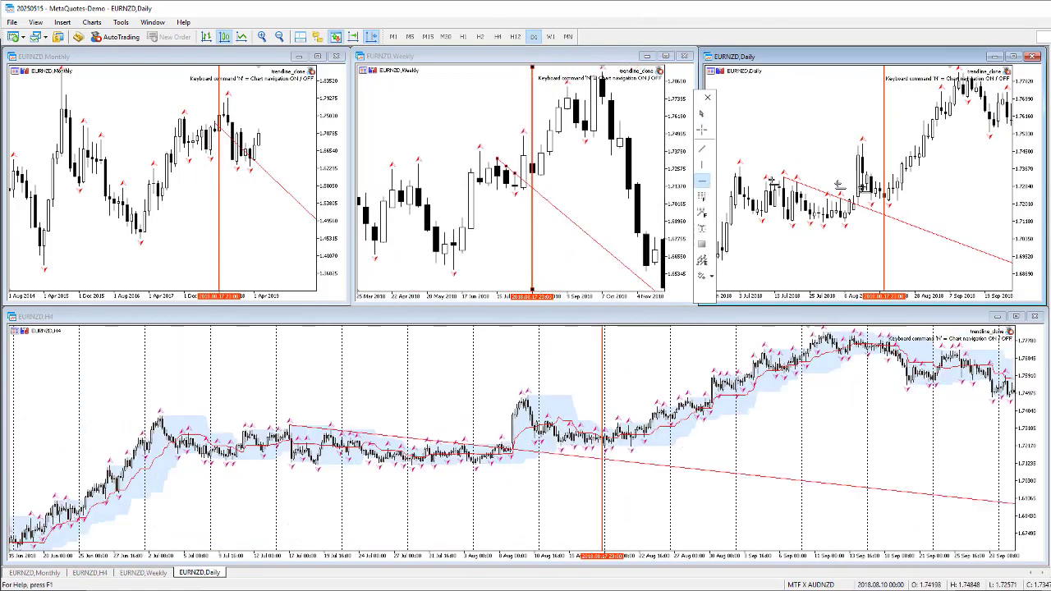
pyautogui.click(879, 197)
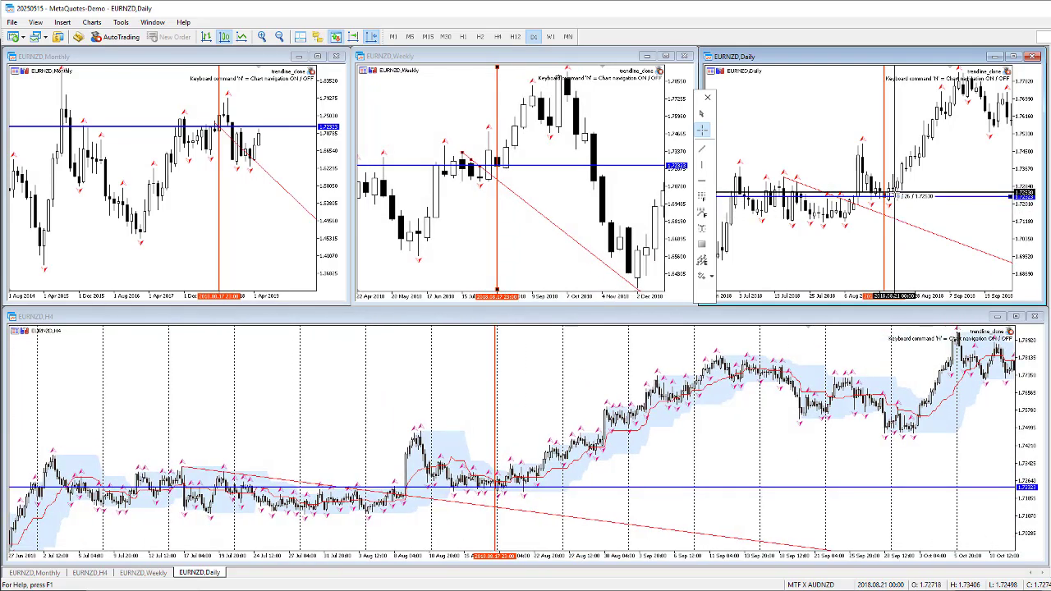
# - Examine the candles following the 17 August 2018 vertical line on the daily and H4 charts with the crosshair
pyautogui.click(890, 194)
pyautogui.click(505, 485)
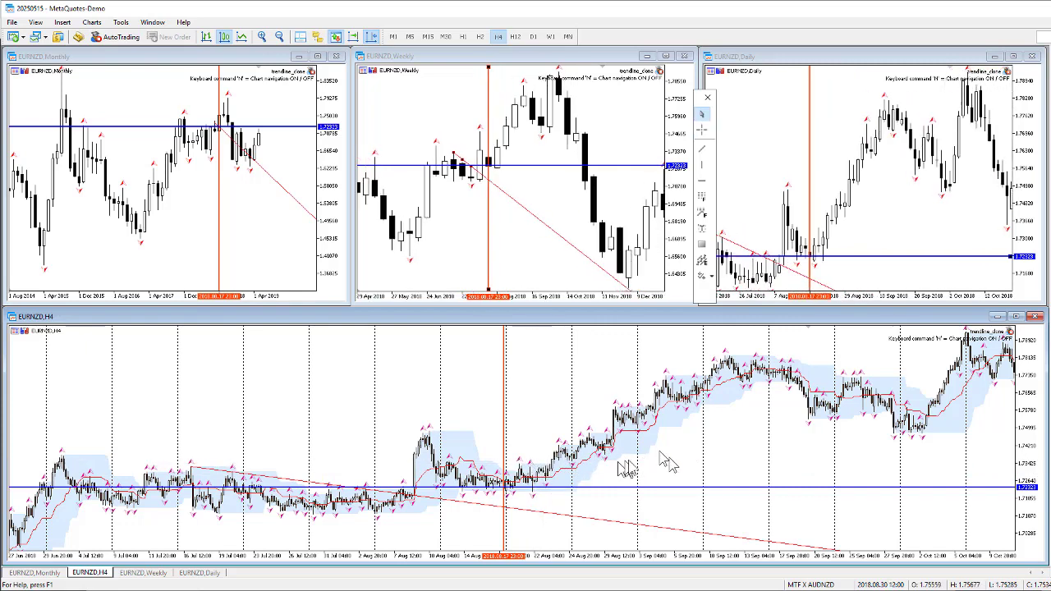
pyautogui.middleClick(557, 477)
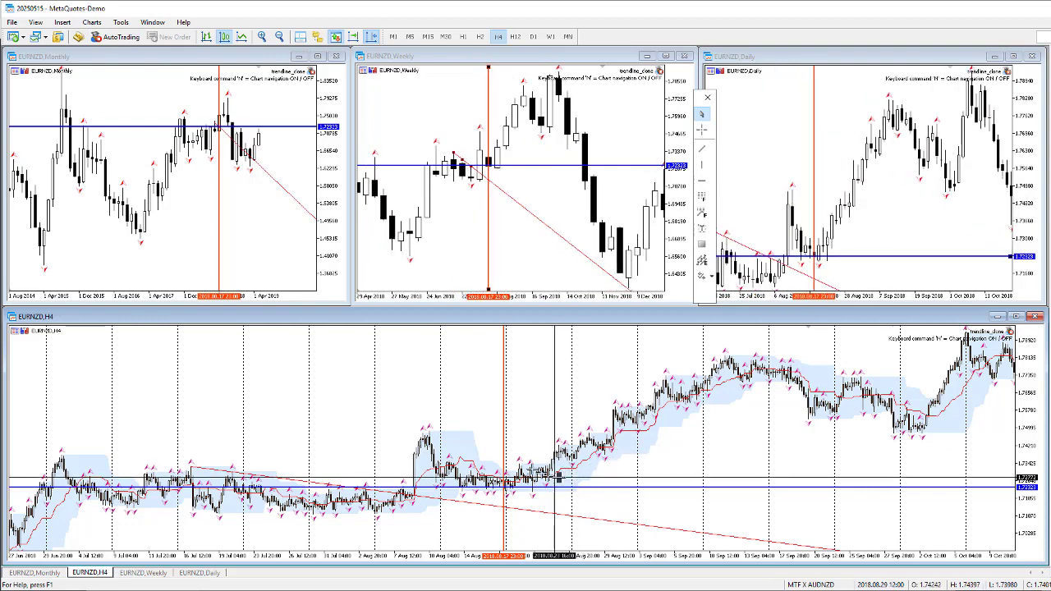
pyautogui.middleClick(702, 421)
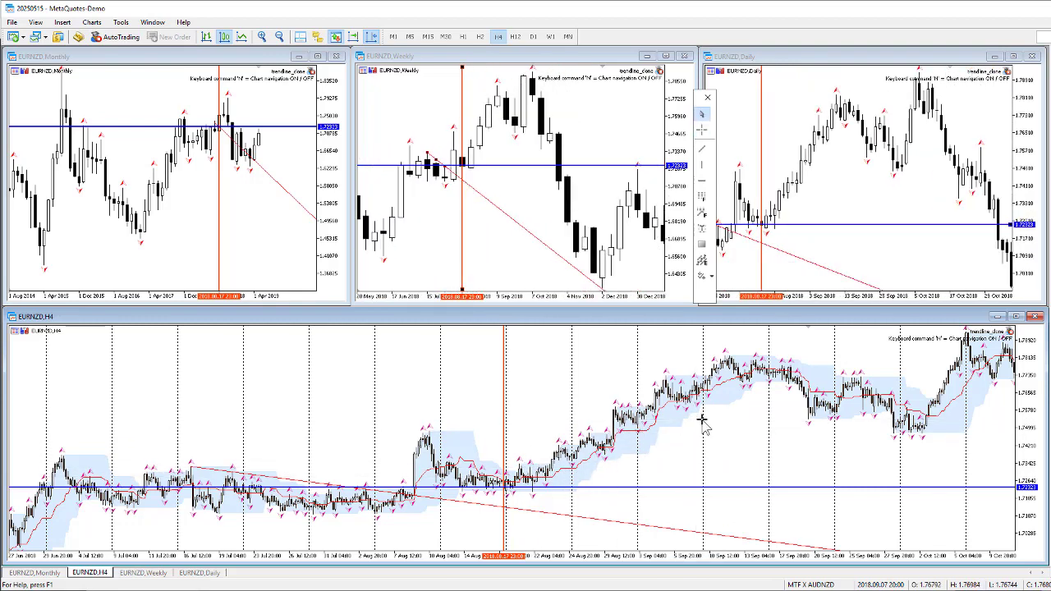